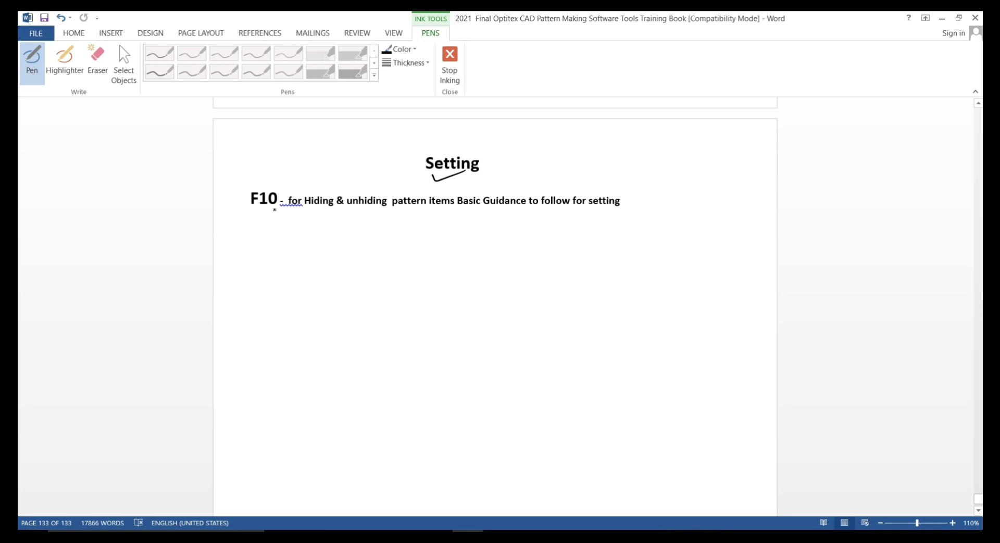
Underline F10 in the Word notes with the pen and switch to Optitex PDS.
left_click_drag(263, 210, 286, 206)
left_click(375, 490)
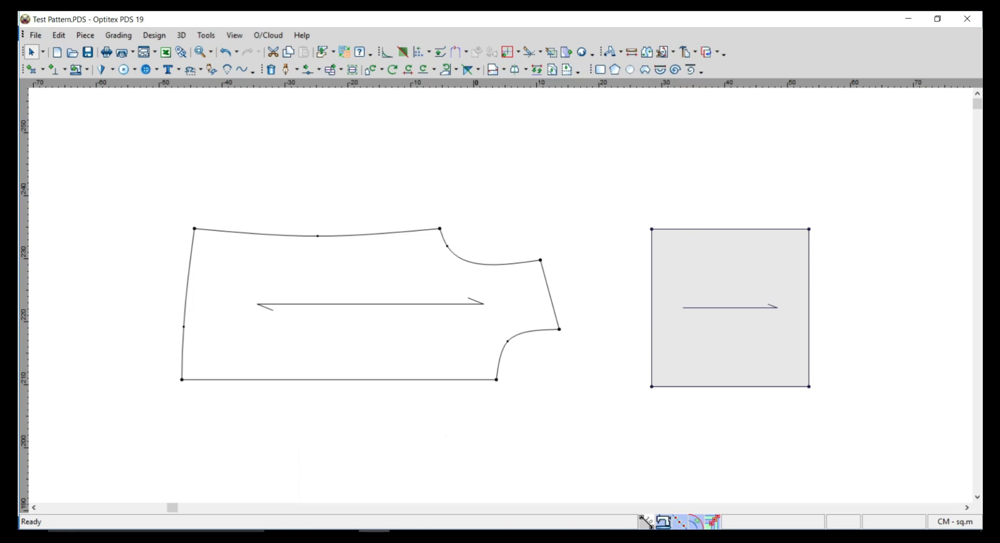
Open the View & Selection Attributes and expand the contour point settings.
scroll(488, 261, "down", 3)
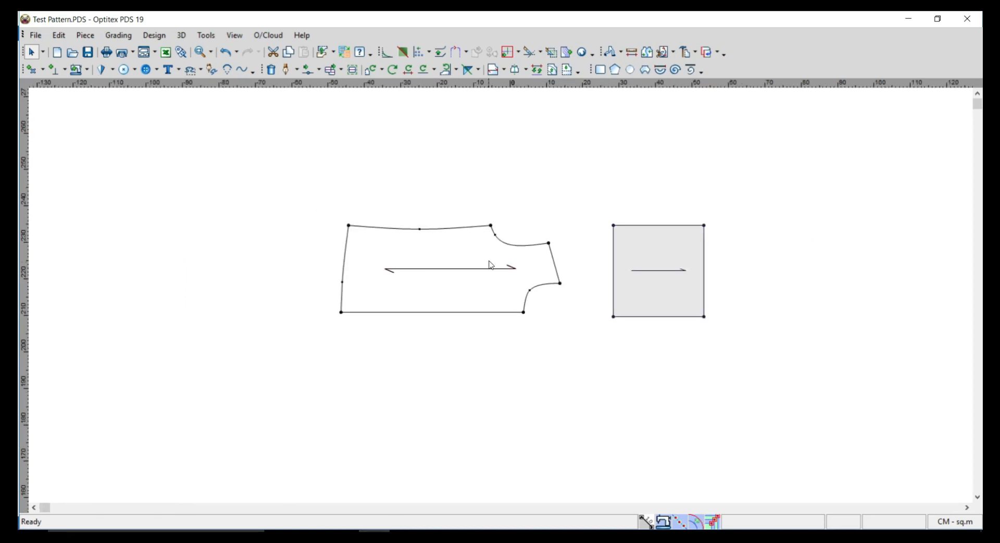
scroll(500, 297, "up", 2)
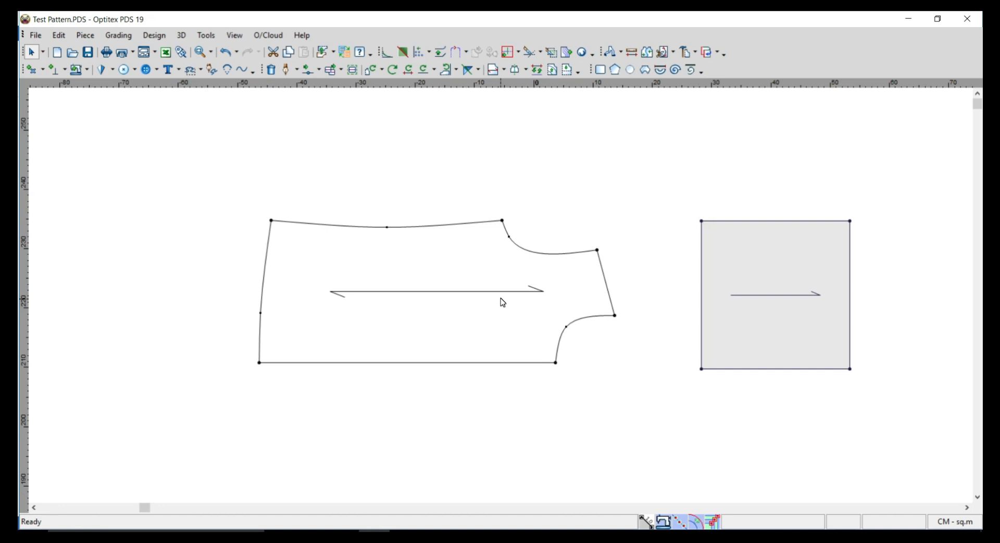
key("F6")
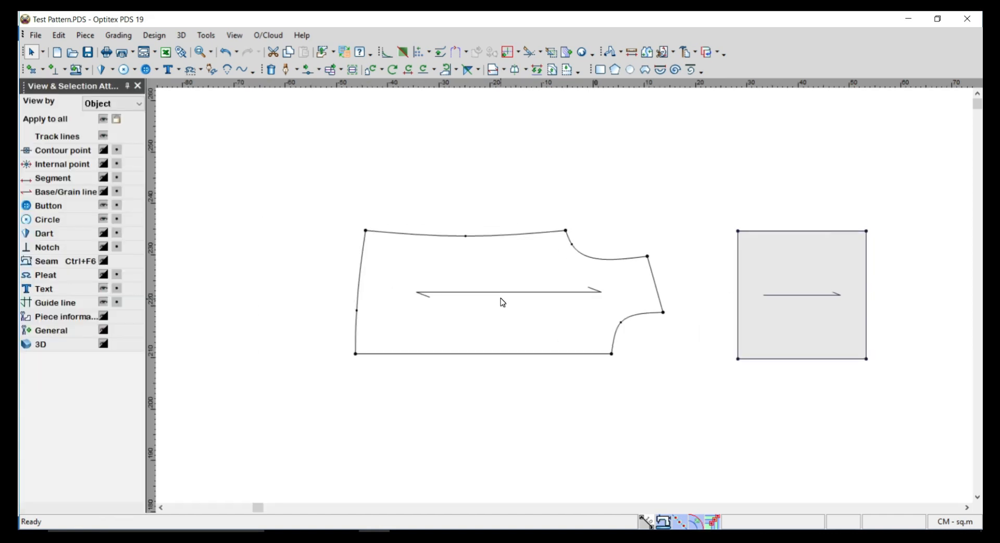
left_click(60, 154)
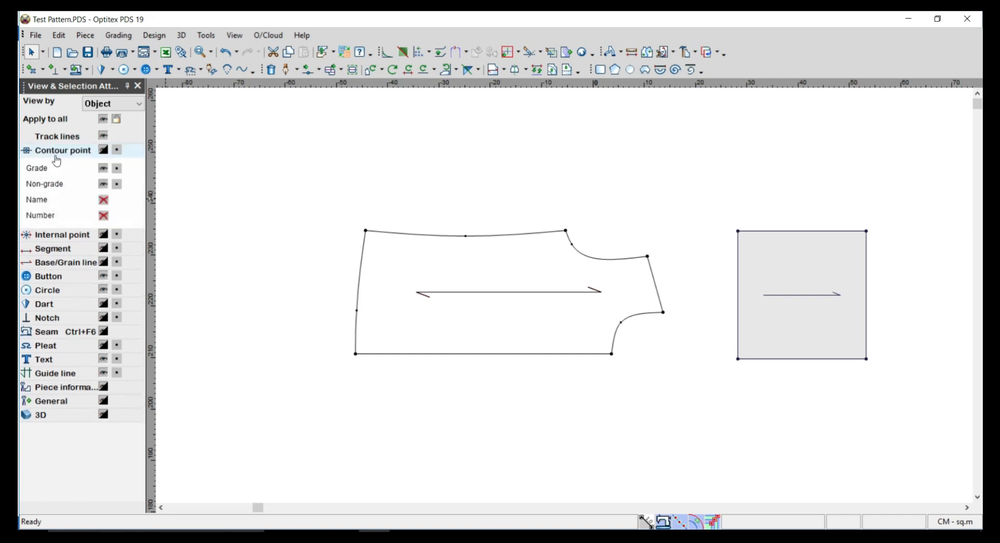
Select the bodice piece, then hide the grade contour points and show them again.
left_click(586, 301)
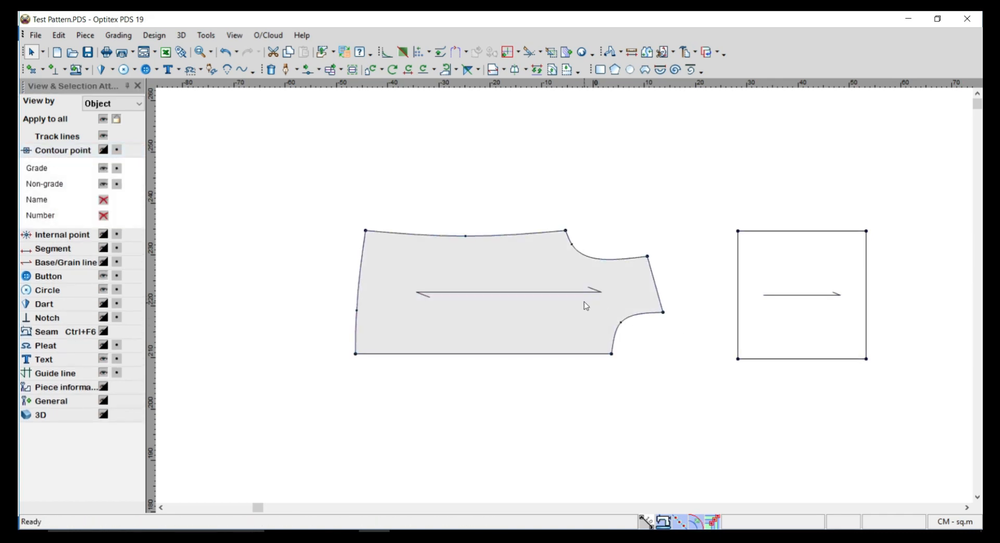
scroll(583, 301, "up", 1)
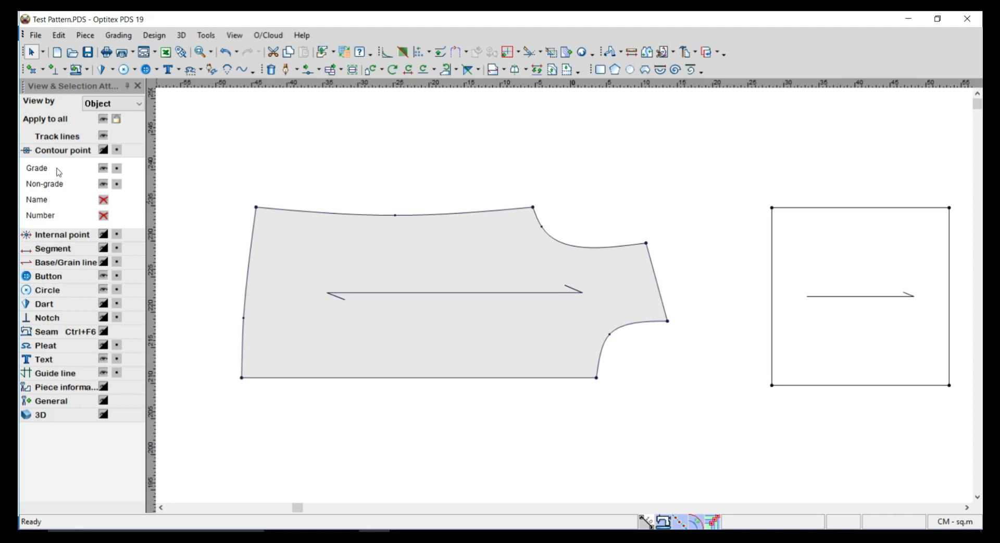
left_click(103, 168)
left_click(103, 168)
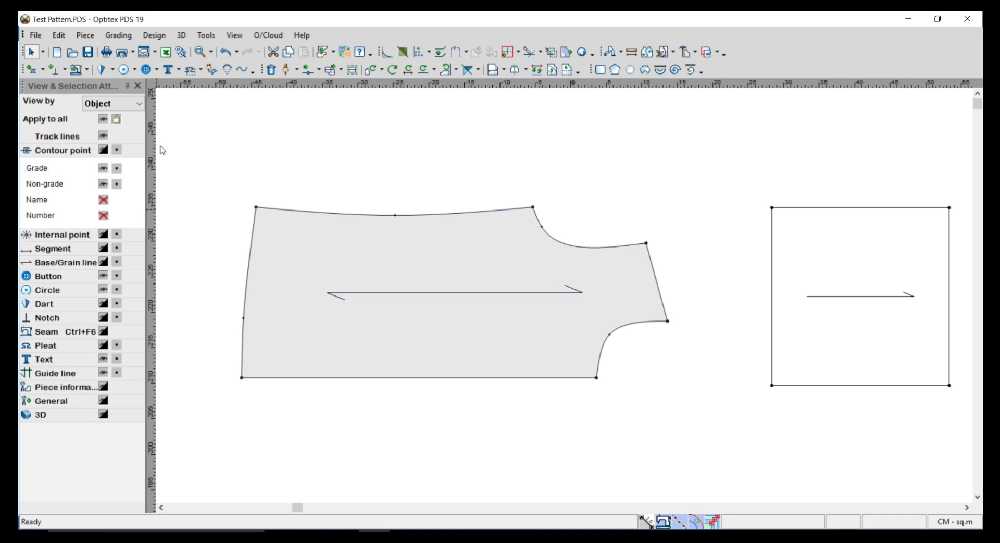
Draw a horizontal internal line about 19 cm long above the grain line of the bodice piece.
left_click(286, 69)
left_click(344, 261)
left_click(350, 292)
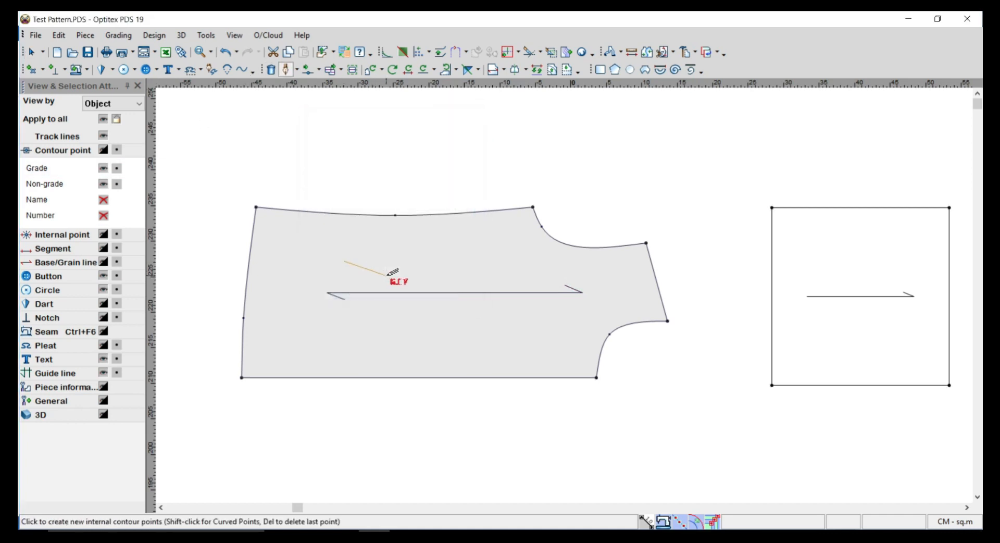
left_click(478, 260)
left_click(144, 327)
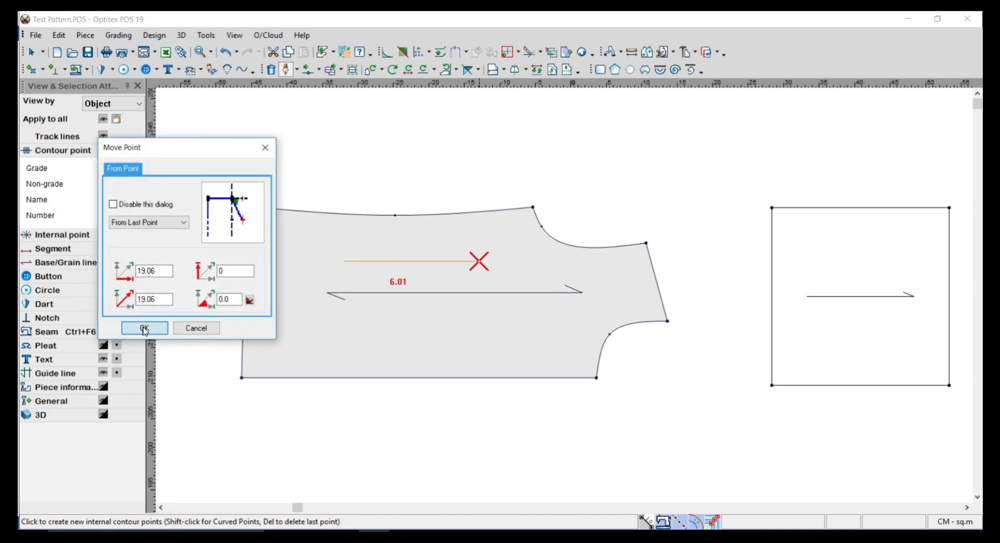
right_click(491, 175)
left_click(530, 181)
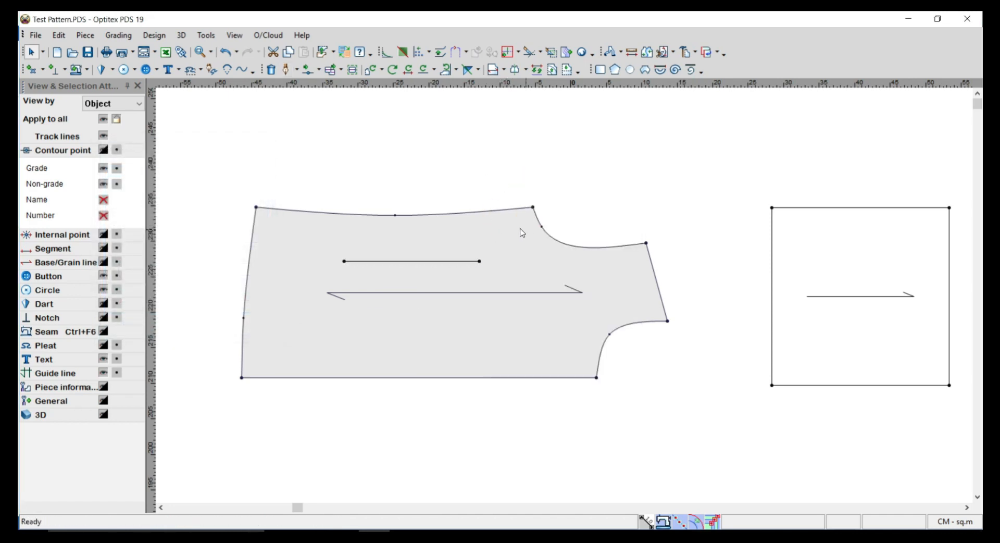
left_click(60, 153)
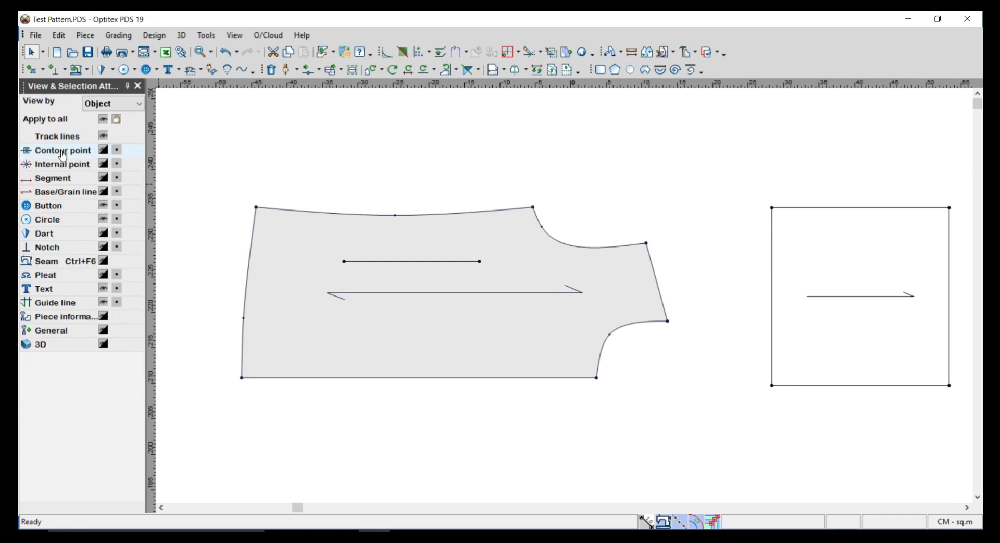
left_click(56, 154)
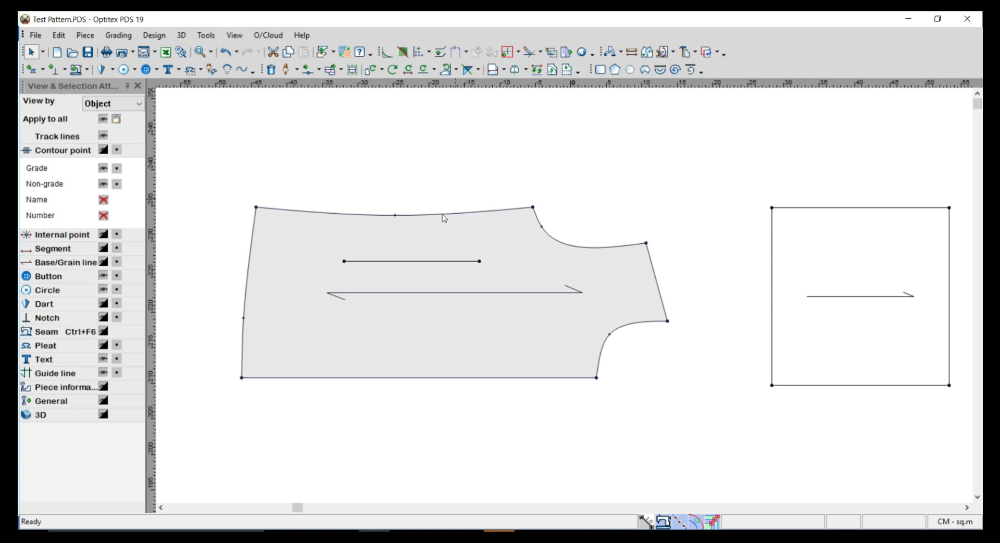
left_click(533, 207)
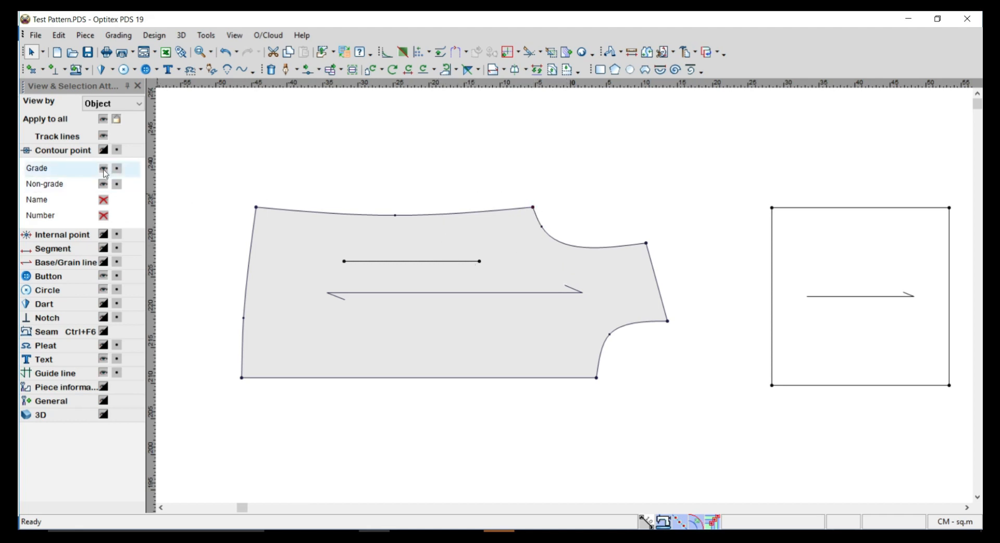
left_click(66, 151)
left_click(61, 152)
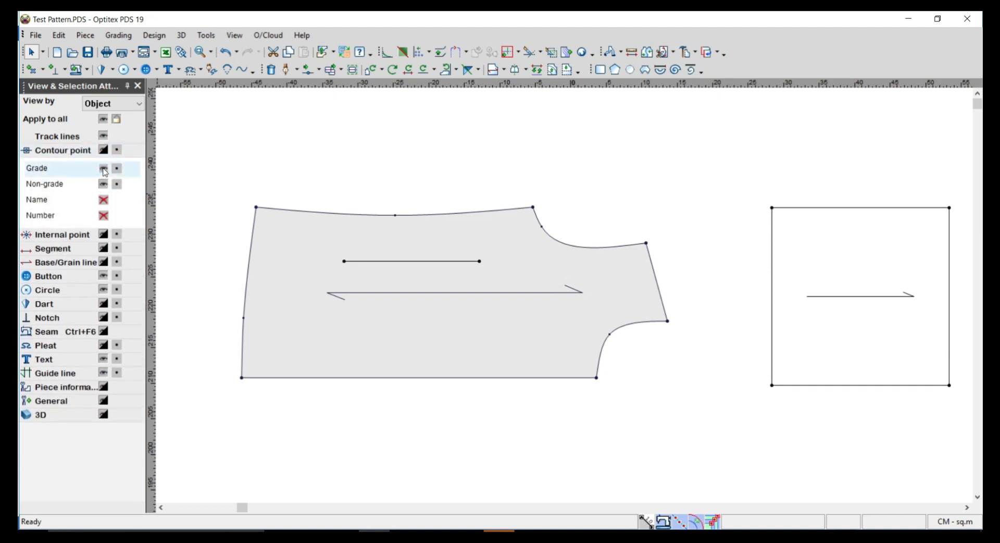
Hide and show again the grade contour points, and do the same with the non-grade contour points.
left_click(104, 170)
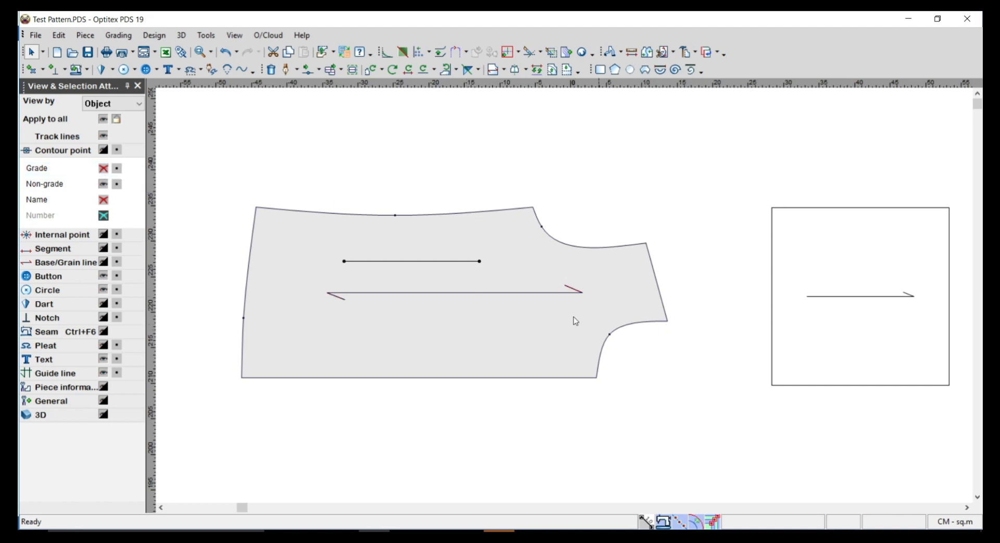
left_click(103, 169)
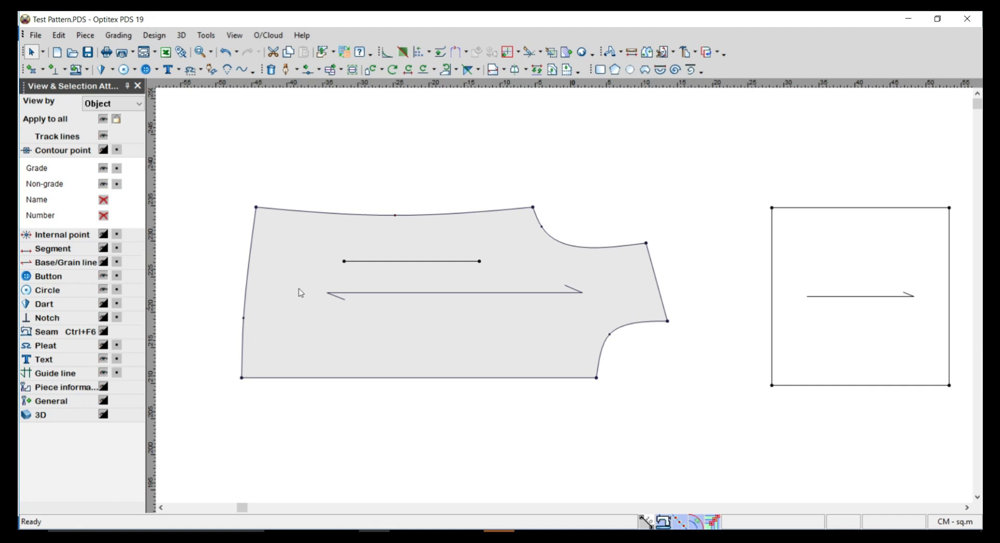
left_click(104, 185)
left_click(556, 294)
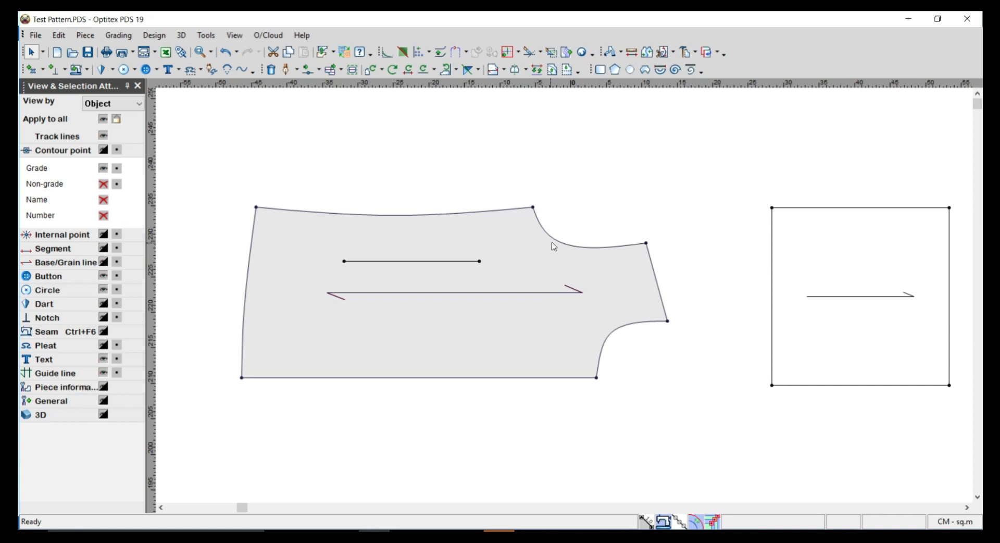
left_click(103, 184)
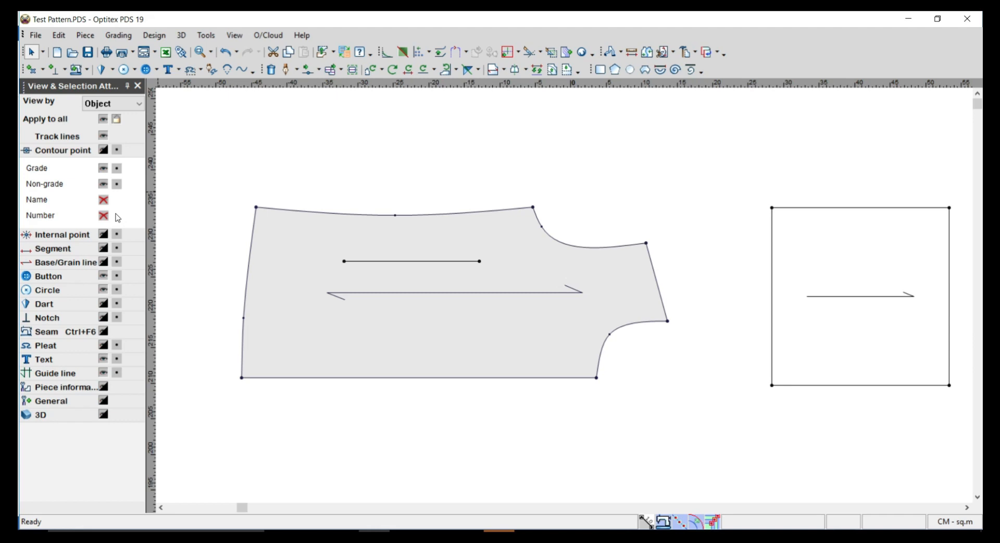
Display the contour point numbers while making point 6 of the bodice piece its start point, and hide the numbers again.
left_click(104, 217)
left_click(43, 69)
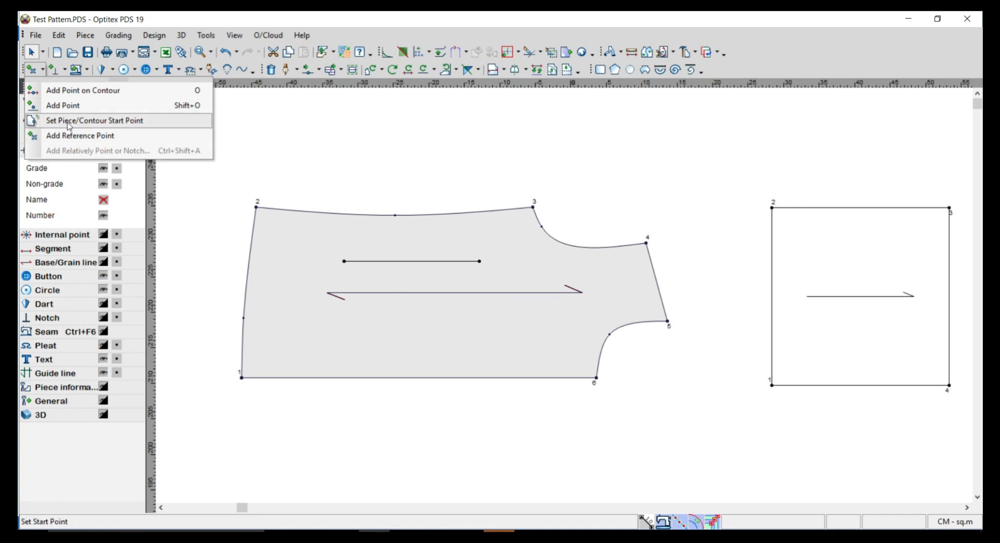
left_click(64, 125)
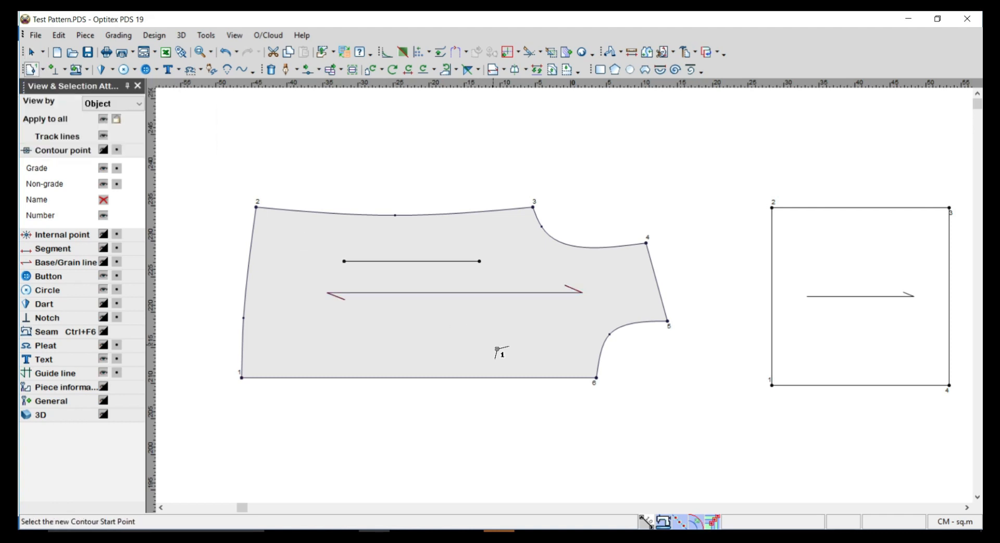
left_click(596, 377)
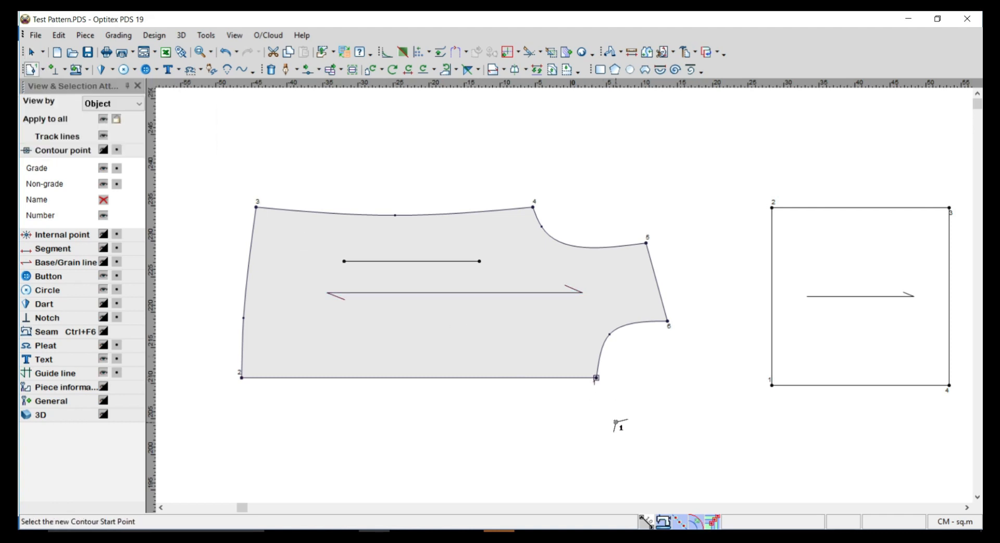
left_click(104, 217)
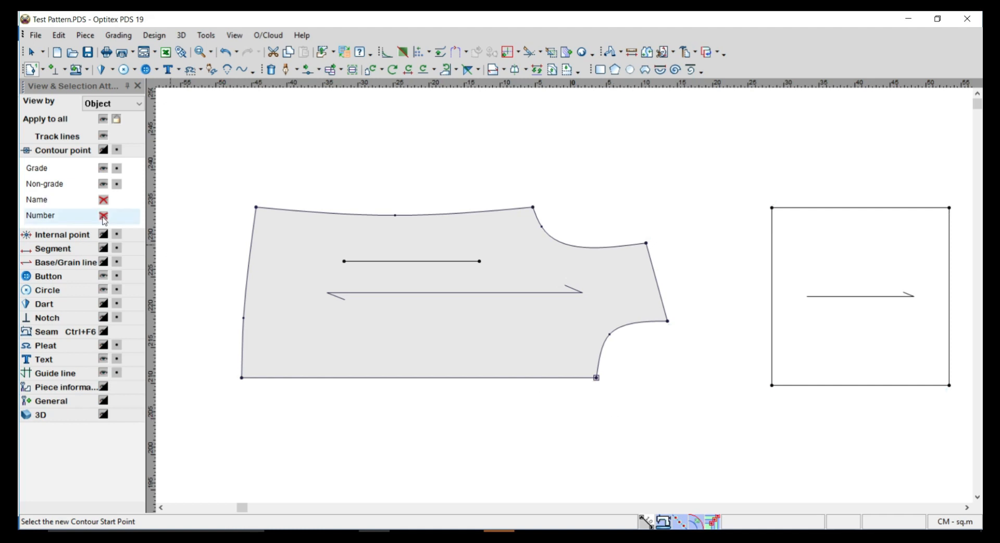
left_click(66, 153)
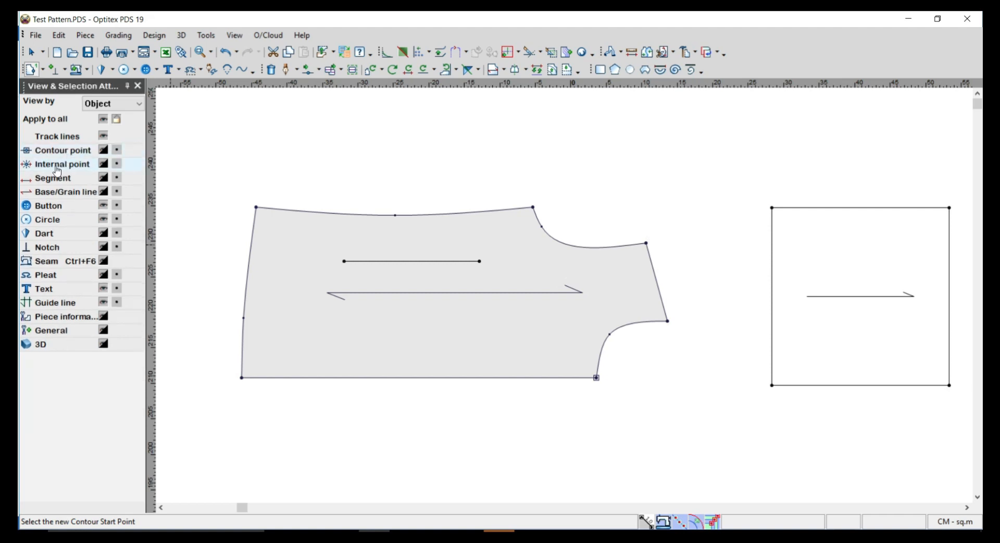
Hide the grade internal points of the bodice's internal line and show them again.
left_click(57, 170)
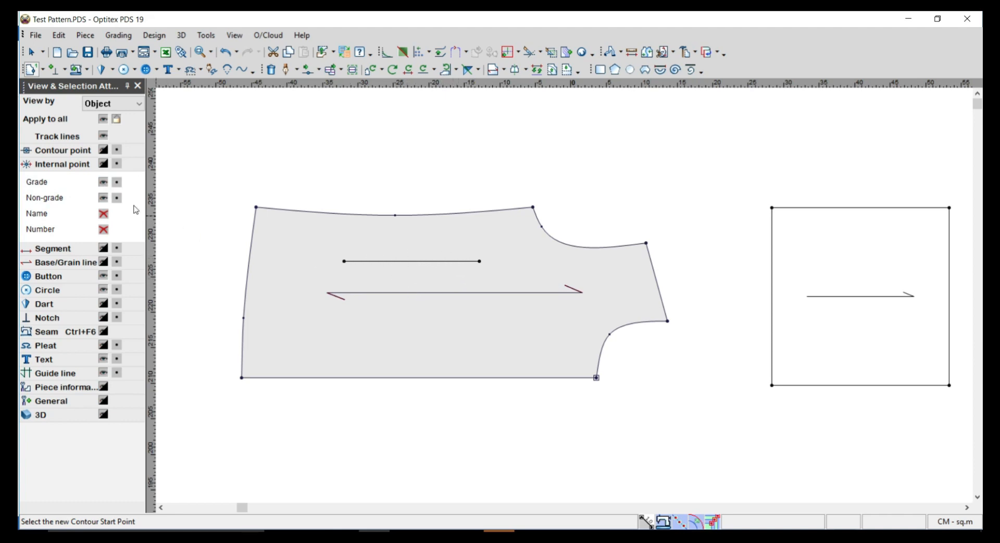
left_click(104, 182)
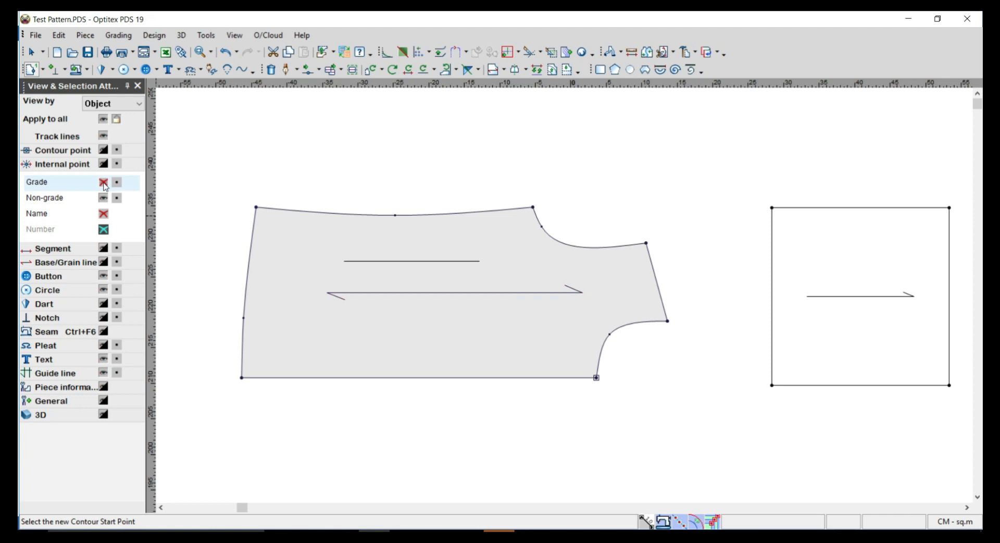
right_click(487, 156)
left_click(503, 166)
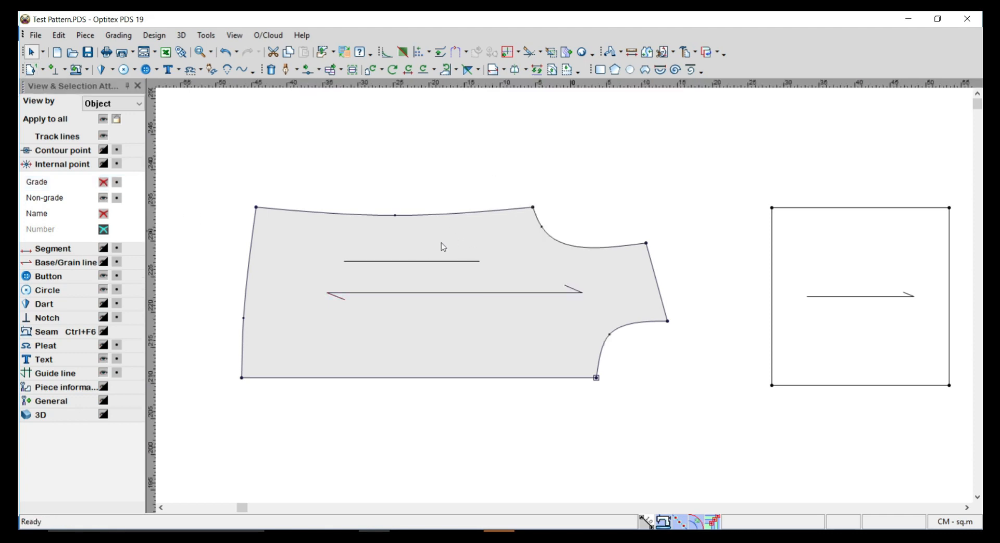
left_click(103, 182)
Bend the internal line into an upward curve by moving a new curve point near its middle.
key("m")
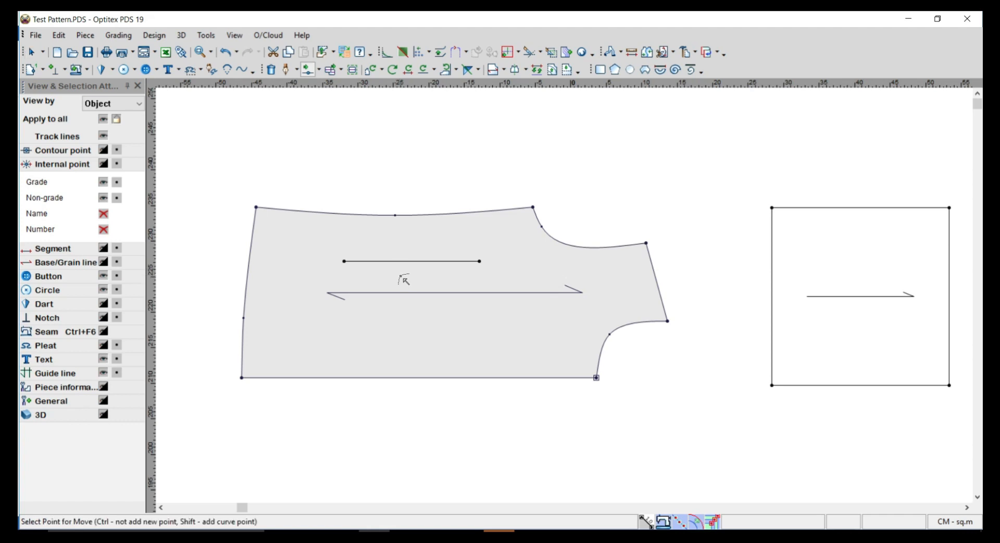
left_click(403, 261)
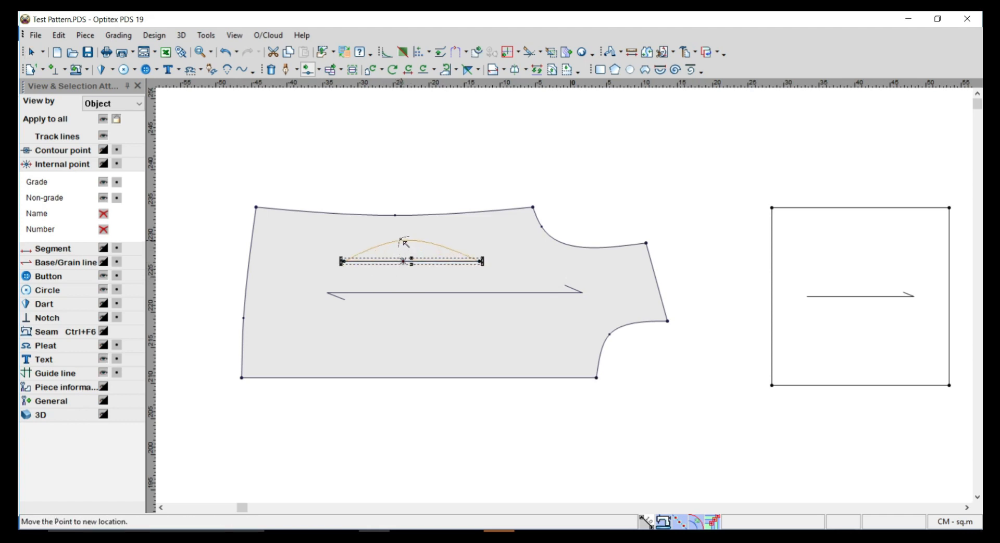
left_click(410, 262)
left_click(151, 329)
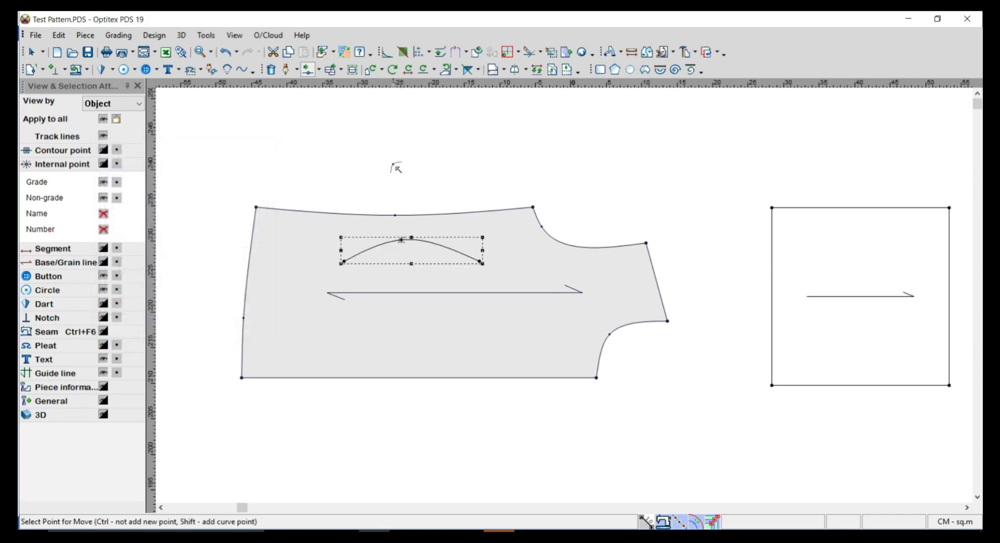
right_click(395, 167)
left_click(422, 172)
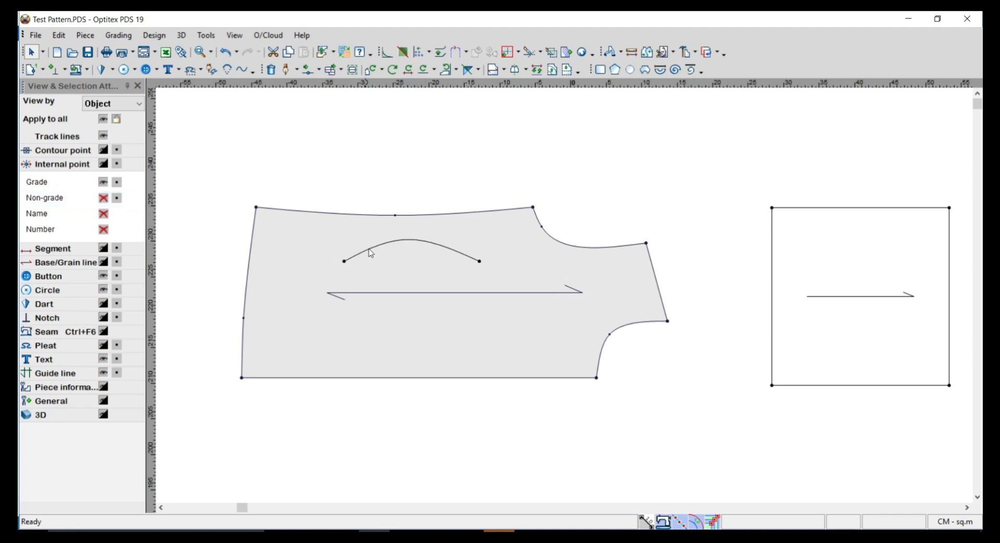
Show the non-grade internal points again and switch the internal point numbers on and back off.
left_click(62, 150)
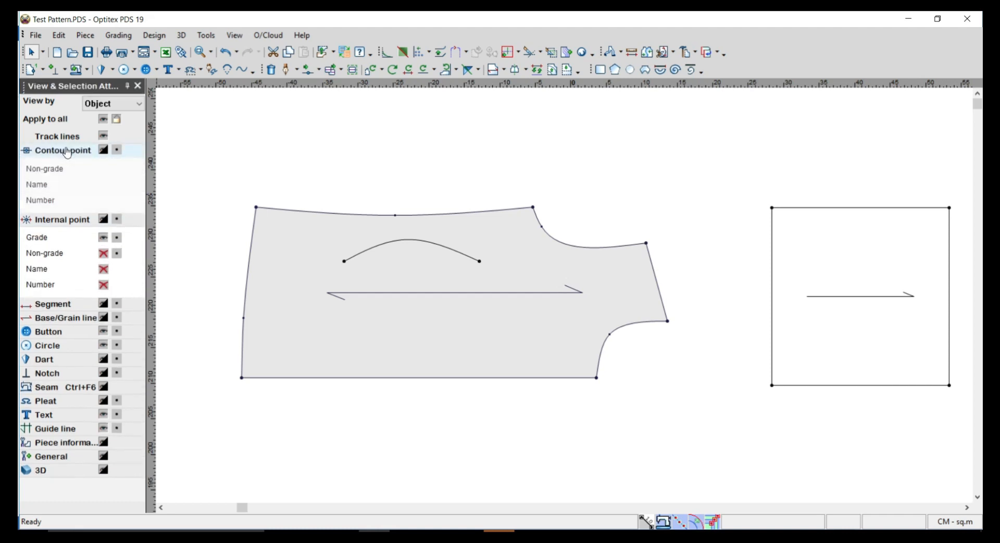
left_click(62, 151)
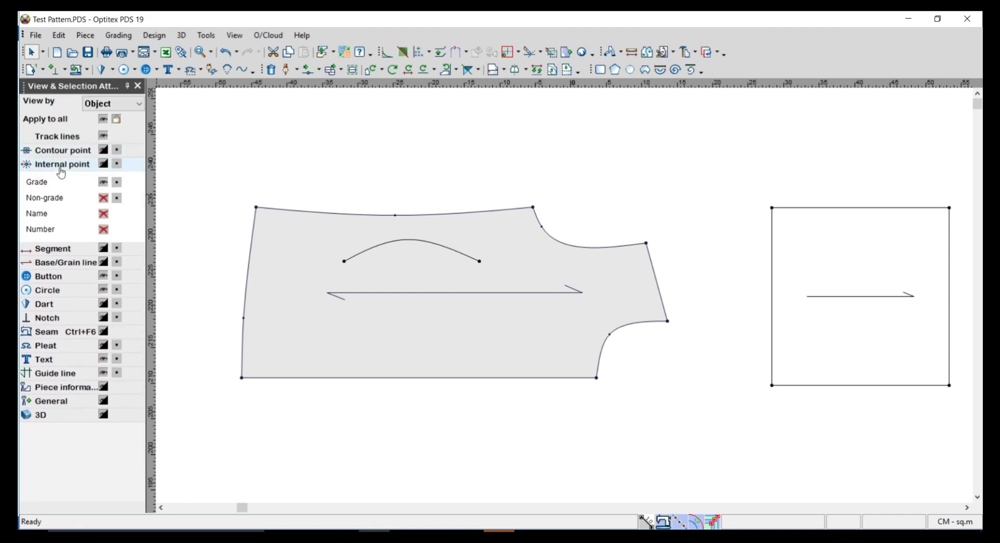
left_click(102, 199)
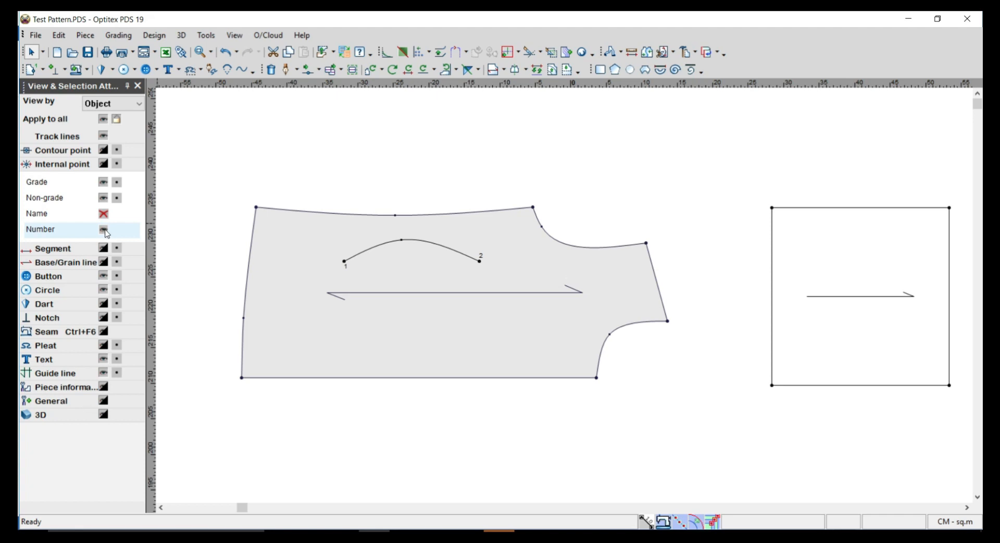
double_click(68, 166)
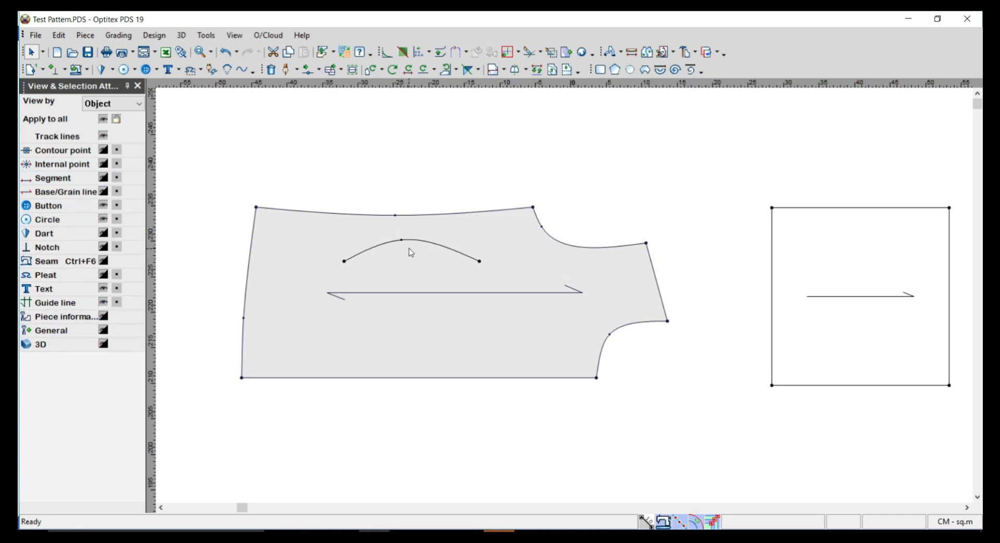
Draft a closed four-sided internal contour, about 8 by 5.5 cm, in the bodice piece below the baseline's left end.
double_click(51, 179)
left_click(286, 69)
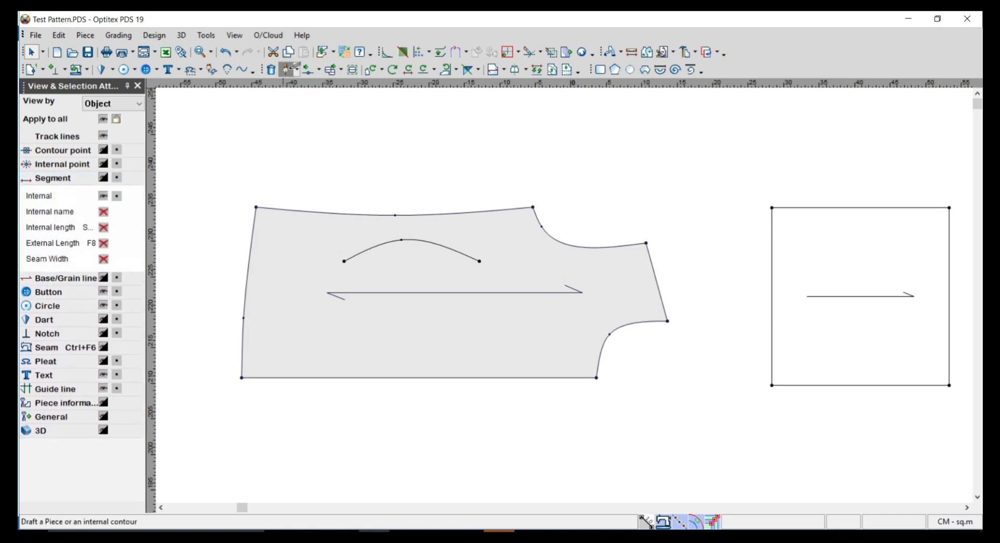
left_click(287, 324)
left_click(351, 296)
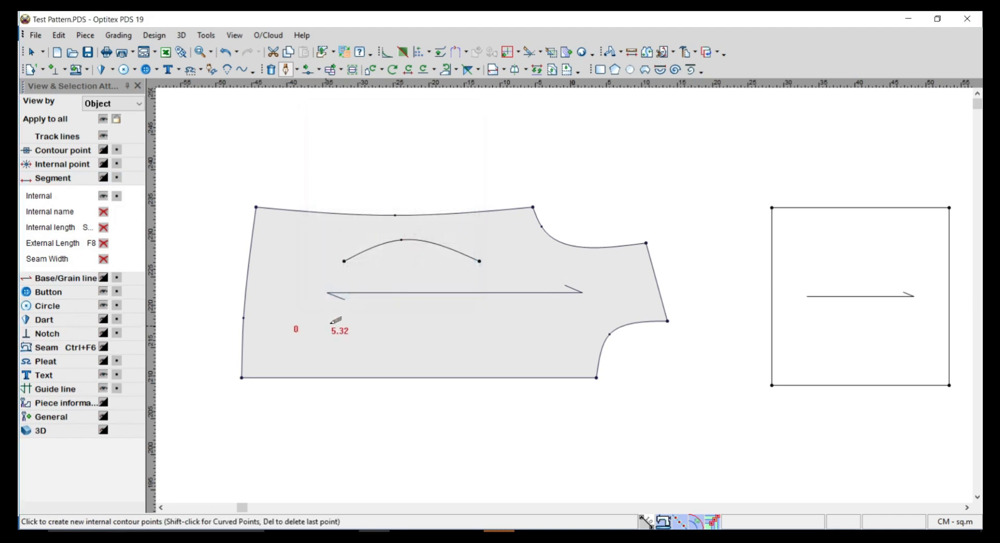
left_click(338, 316)
left_click(145, 329)
left_click(346, 356)
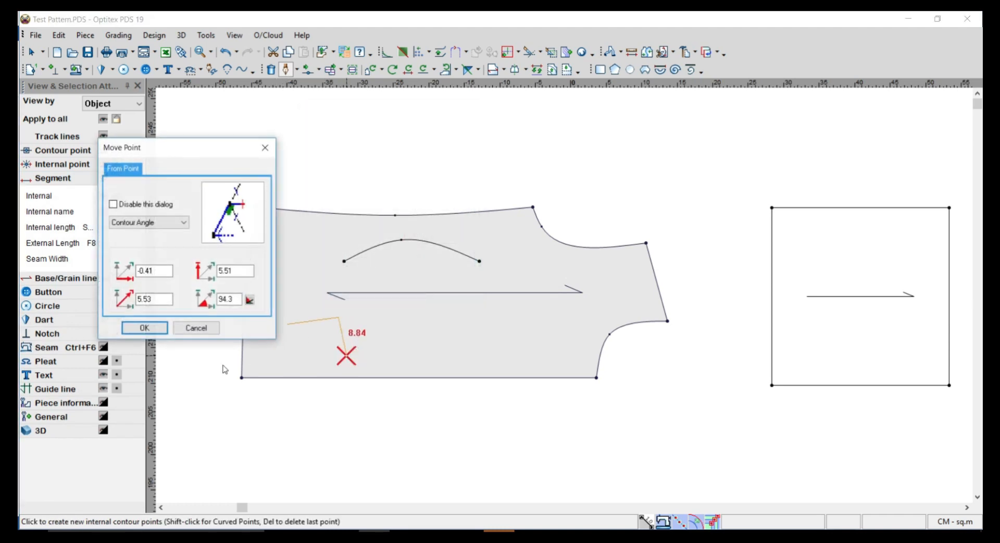
left_click(145, 327)
left_click(287, 359)
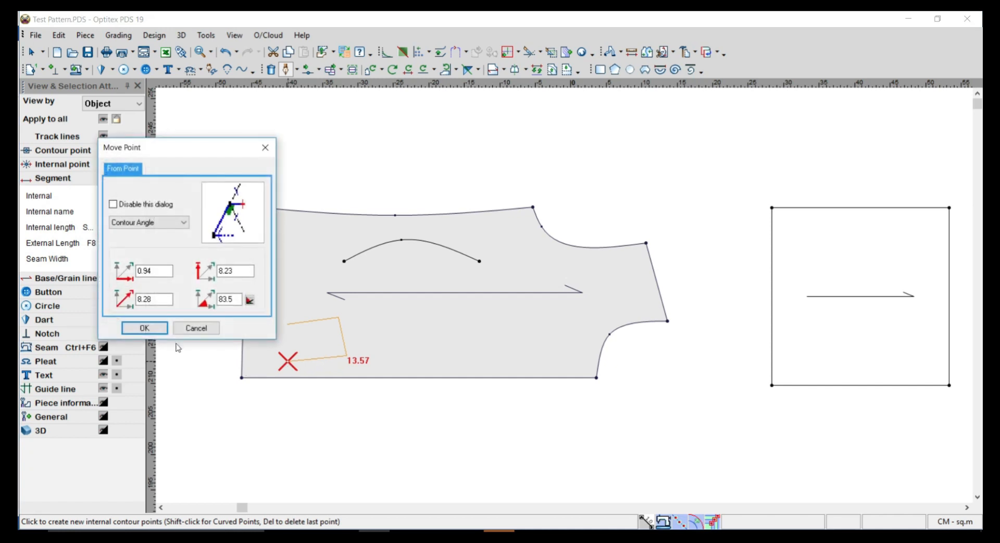
key("Return")
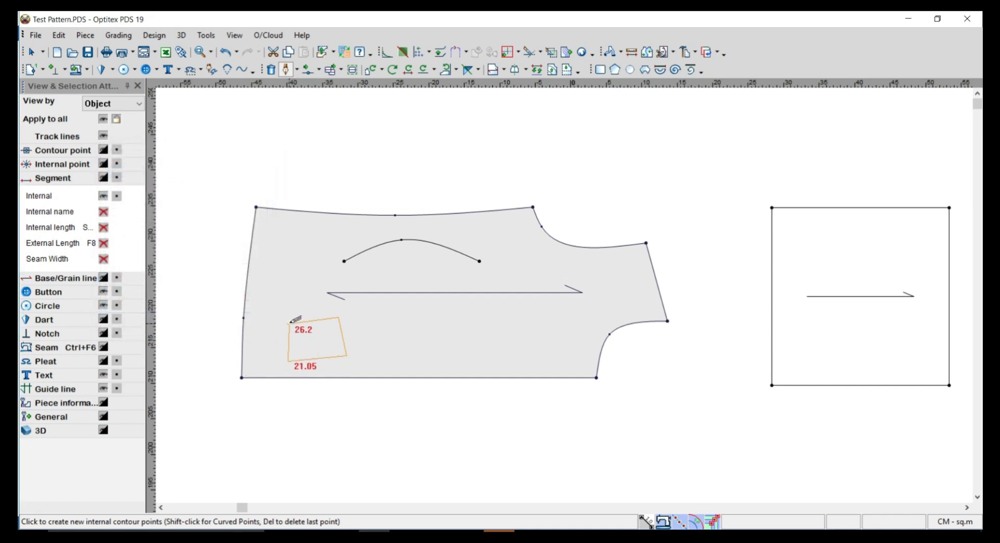
left_click(288, 323)
left_click(151, 328)
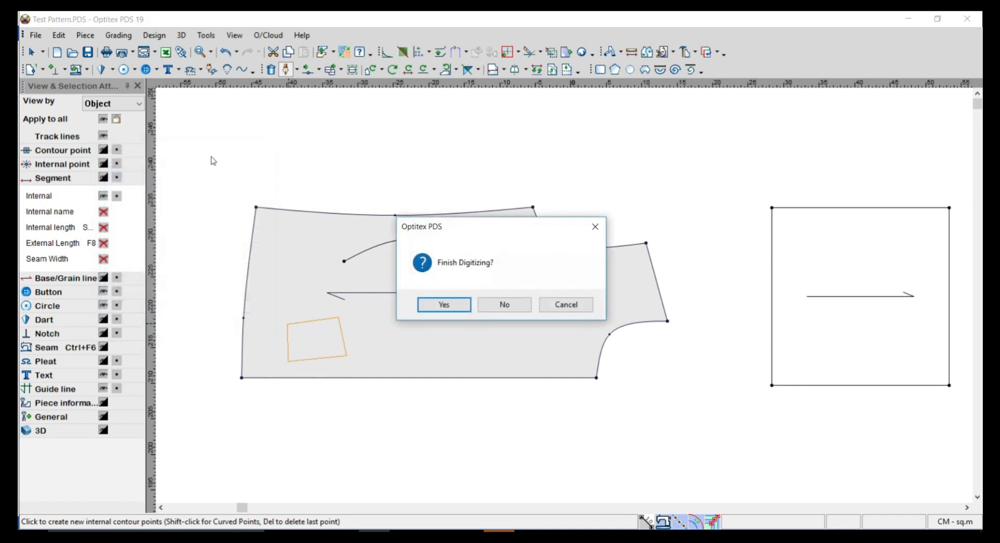
left_click(444, 303)
right_click(427, 132)
left_click(439, 139)
Hide the internal segments of the bodice piece and show them again.
left_click(409, 241)
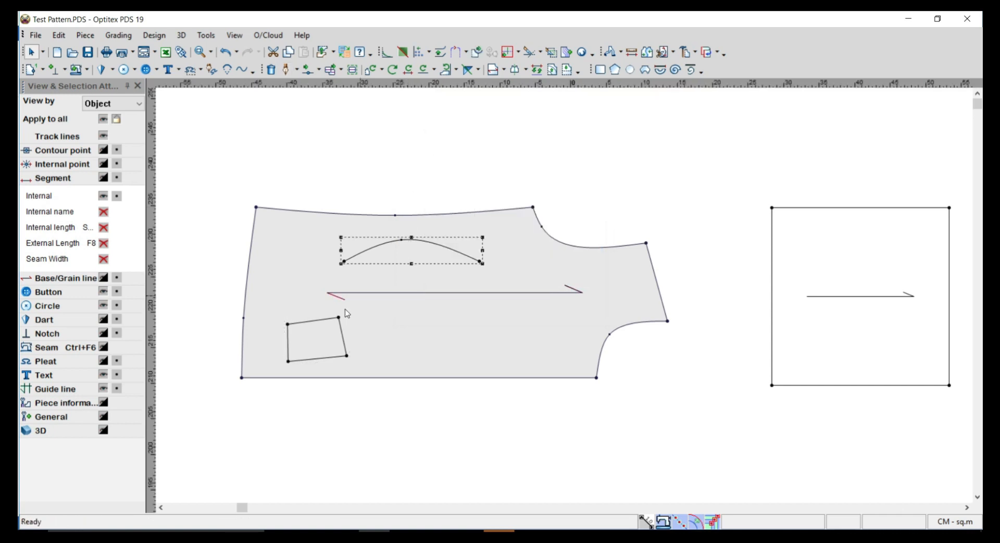
left_click(306, 317)
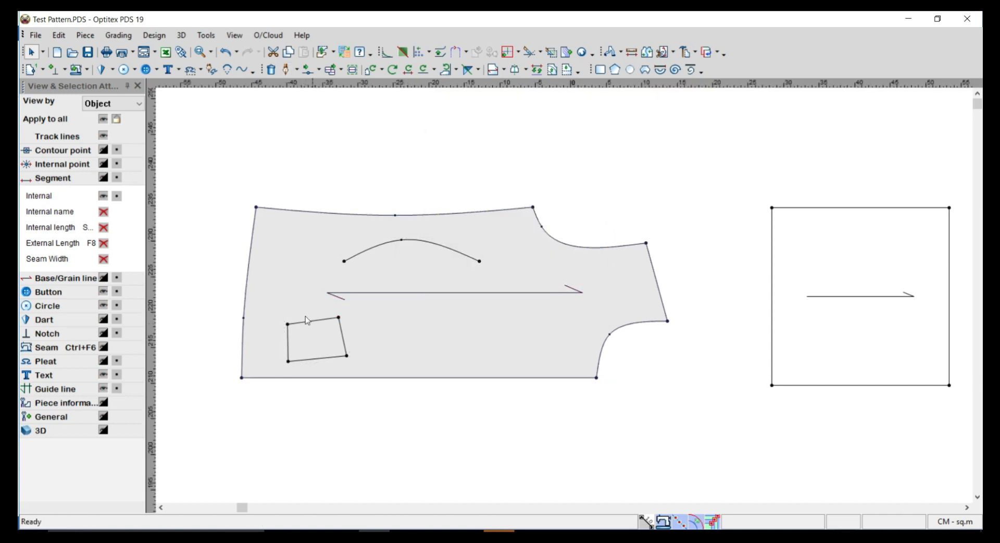
left_click(103, 197)
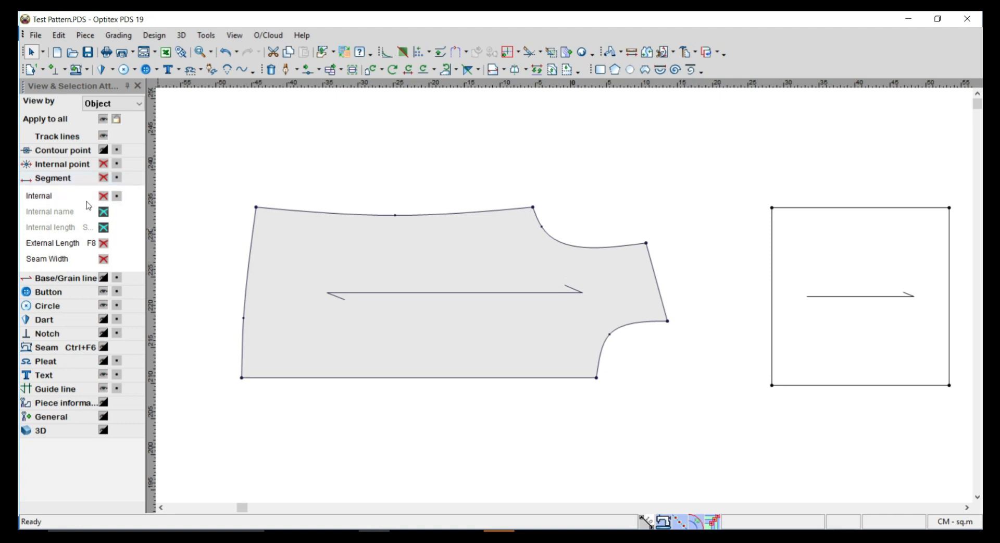
left_click(104, 198)
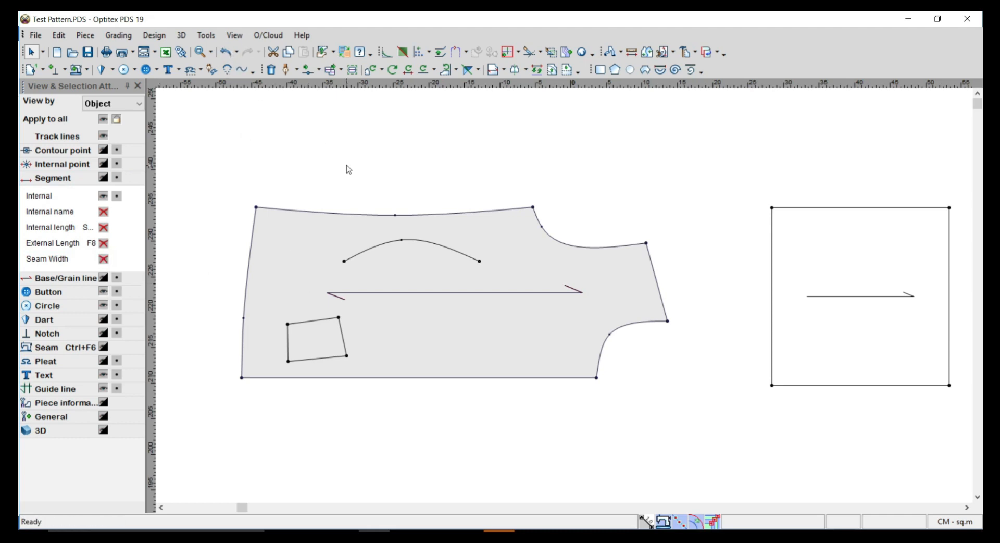
Switch the external and internal segment lengths of the pieces on and back off twice.
key("F8")
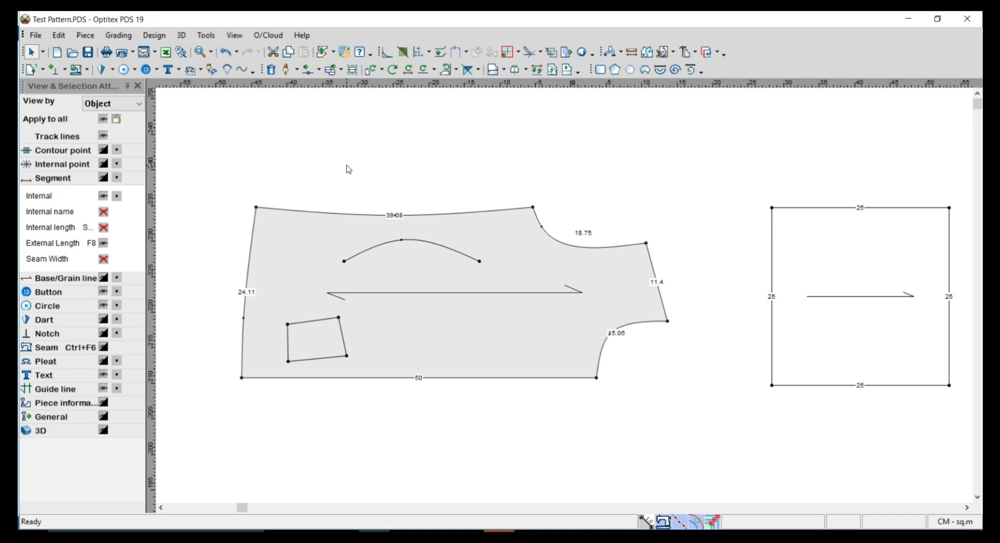
key("shift+F8")
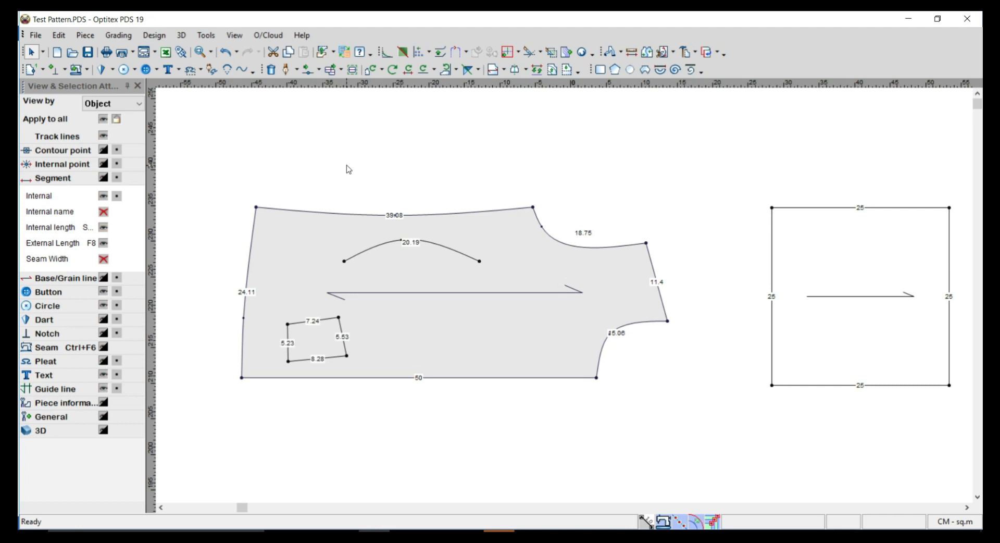
left_click(104, 242)
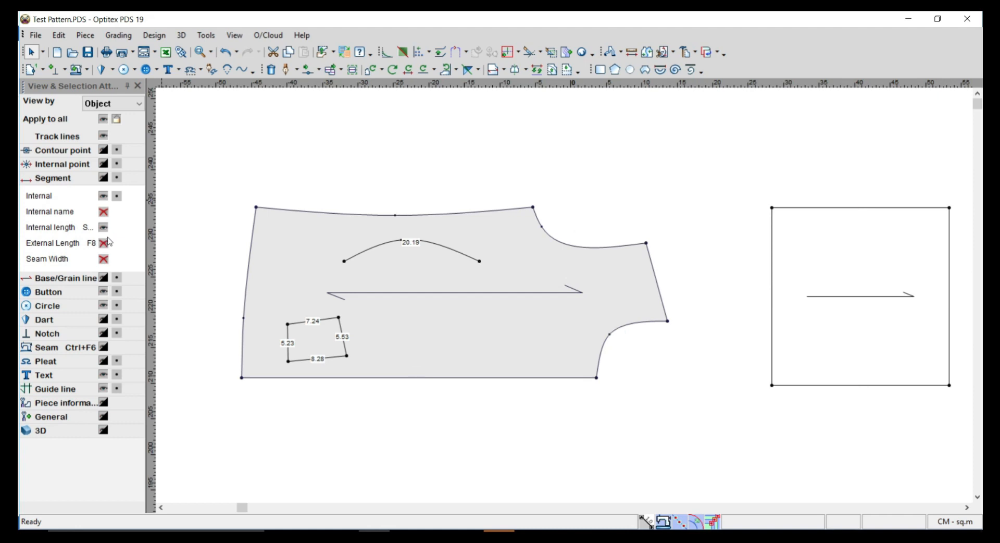
key("shift+F8")
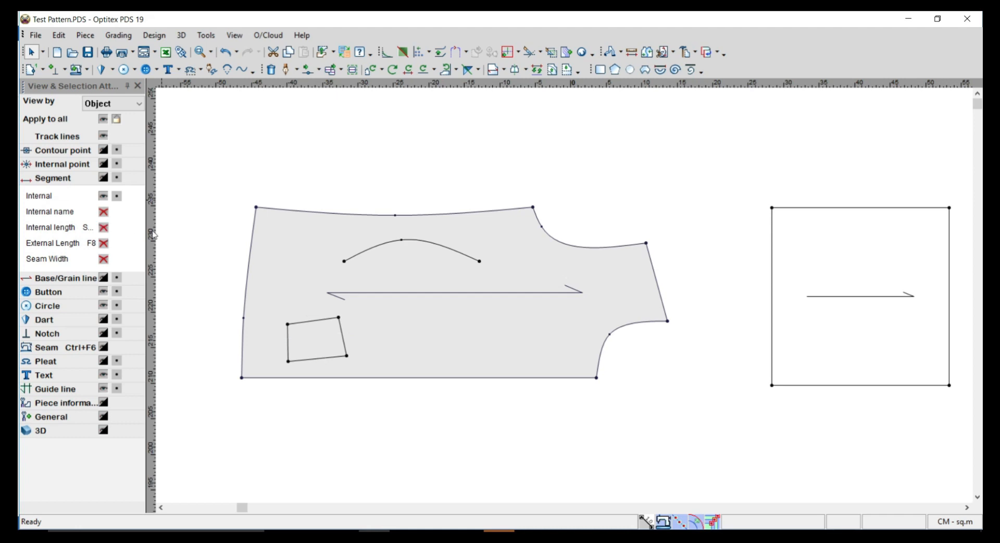
left_click(105, 245)
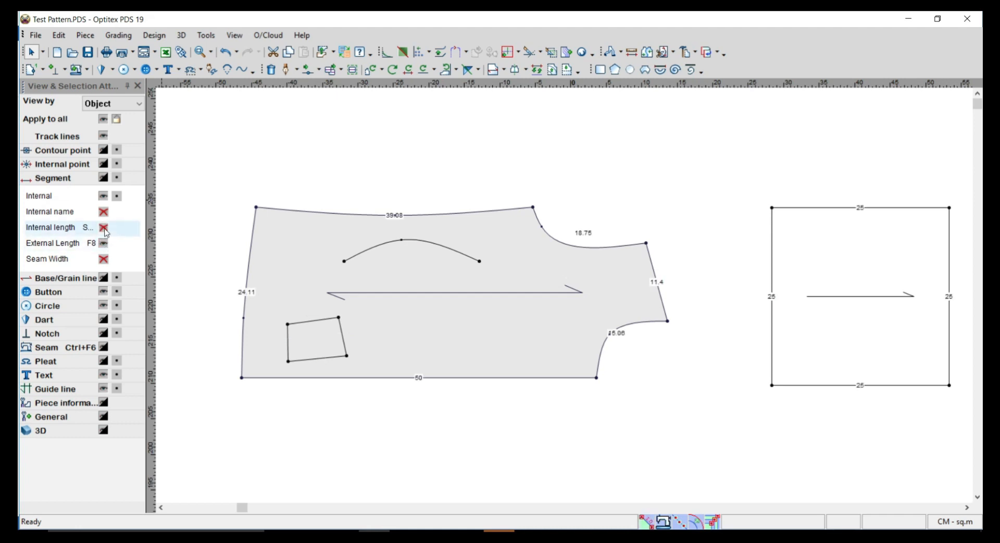
left_click(104, 228)
left_click(104, 243)
left_click(103, 228)
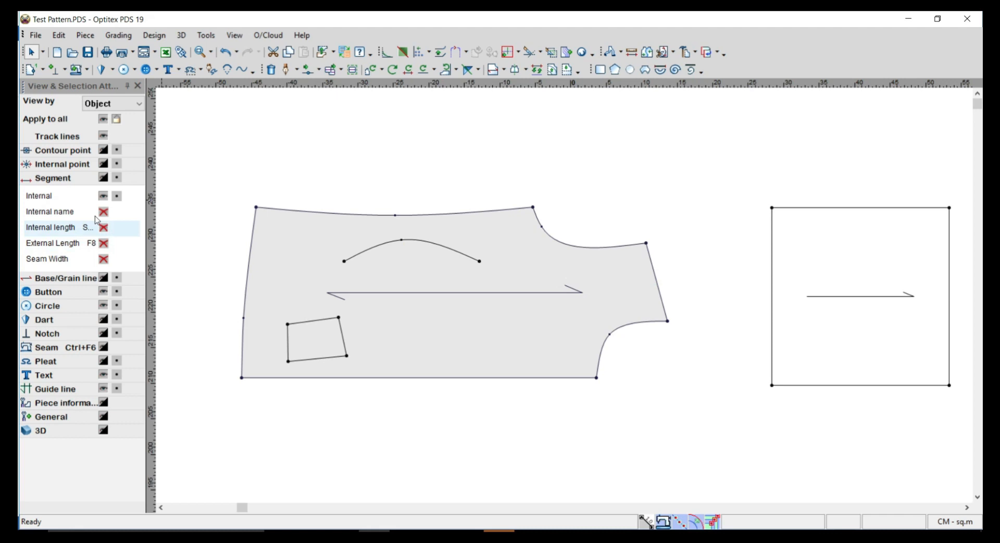
Hide the baselines of both pieces and show them again.
left_click(63, 178)
left_click(56, 192)
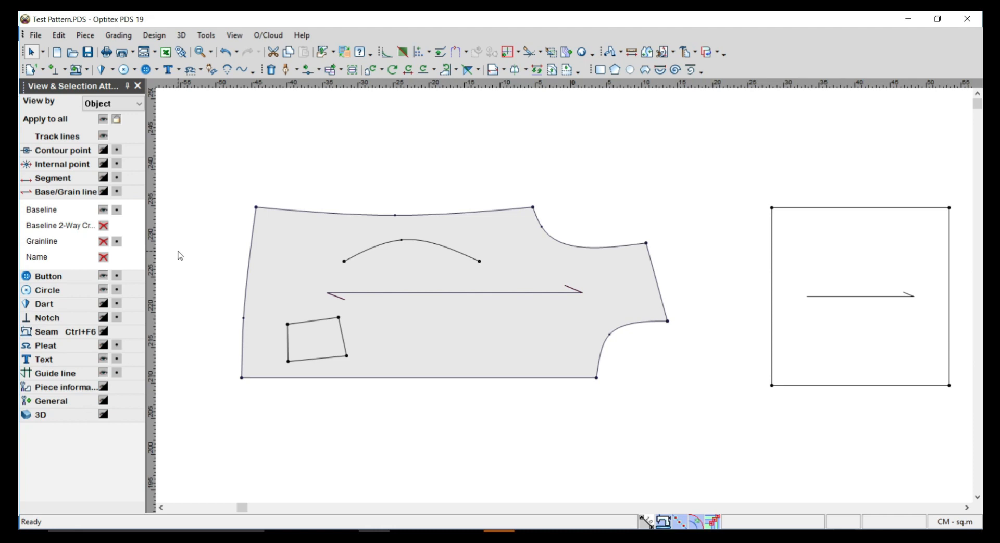
left_click(103, 211)
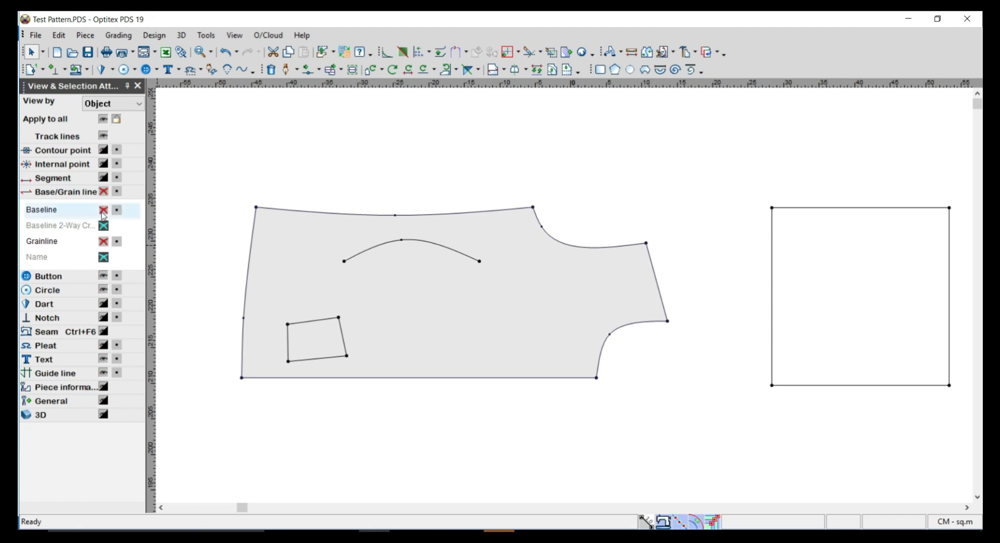
left_click(104, 210)
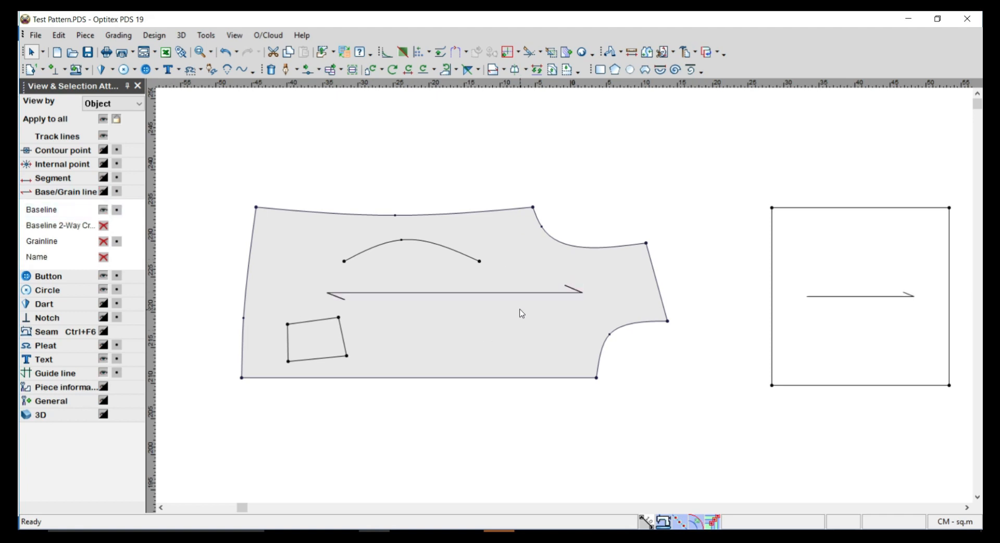
left_click(65, 198)
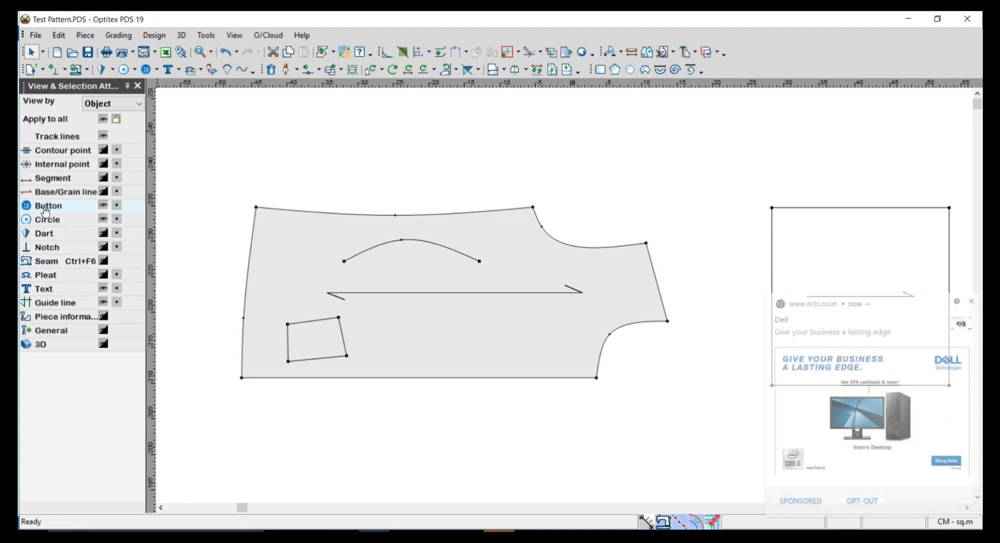
Dismiss the advertisement notification and place two buttons side by side in the bodice piece below the baseline.
left_click(967, 300)
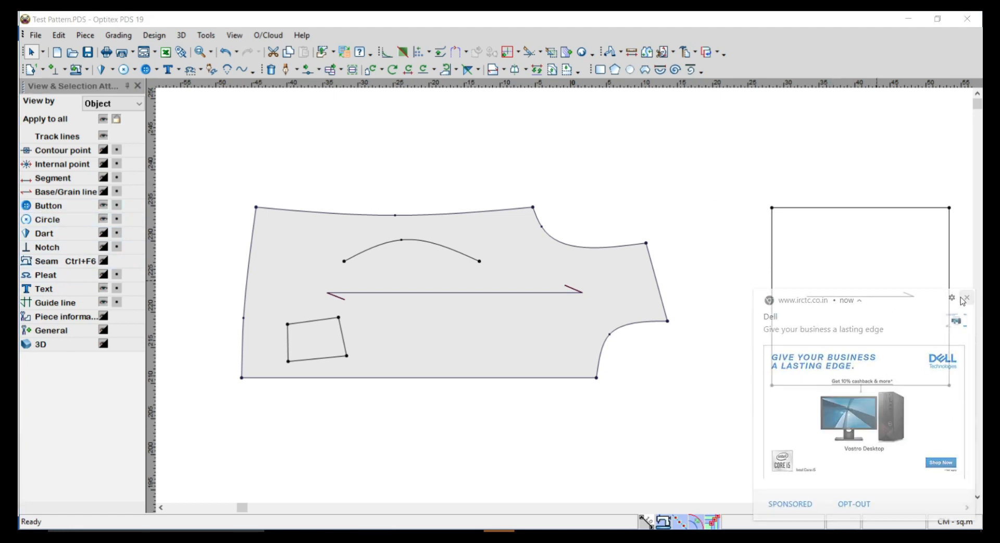
left_click(146, 70)
left_click(445, 332)
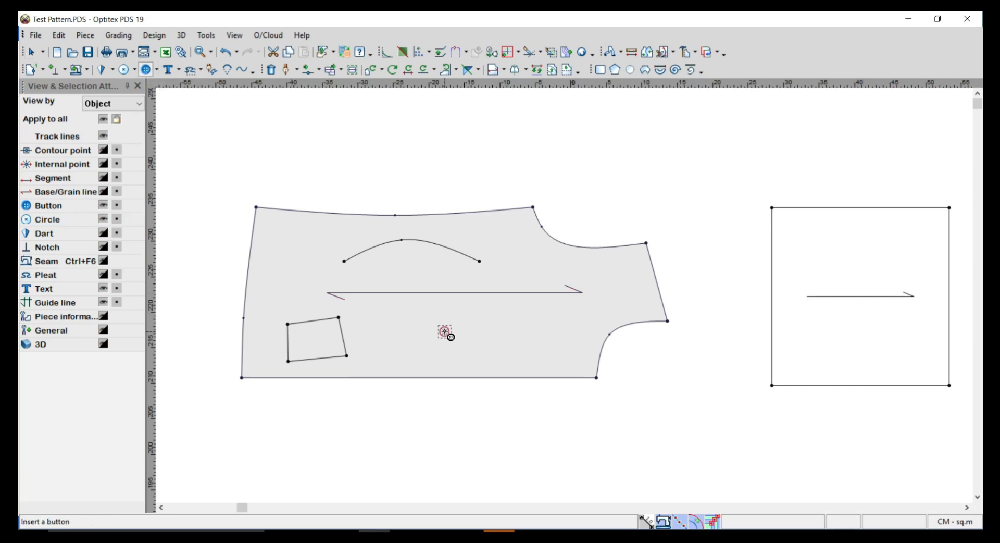
left_click(543, 329)
Turn off the display of button names, and hide the buttons and show them again.
left_click(50, 206)
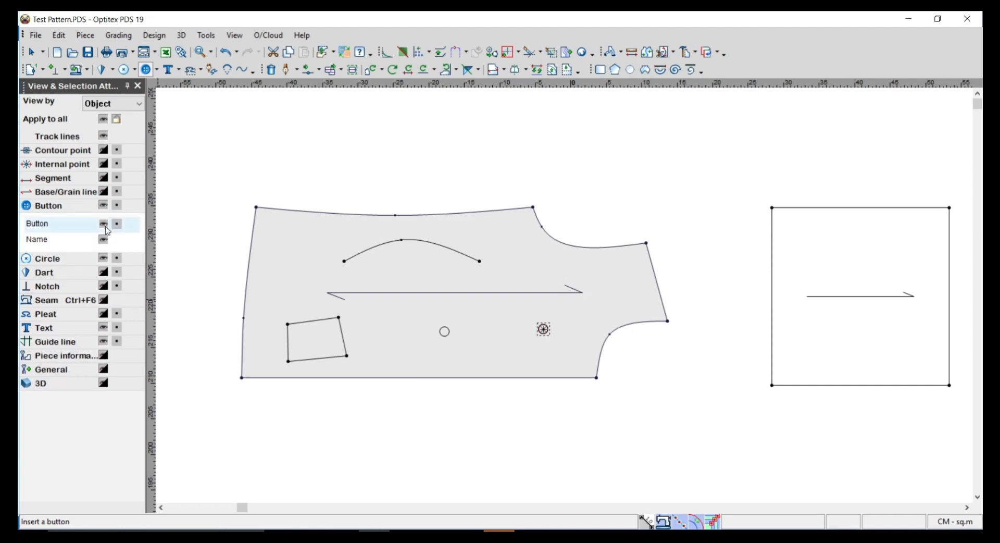
left_click(104, 239)
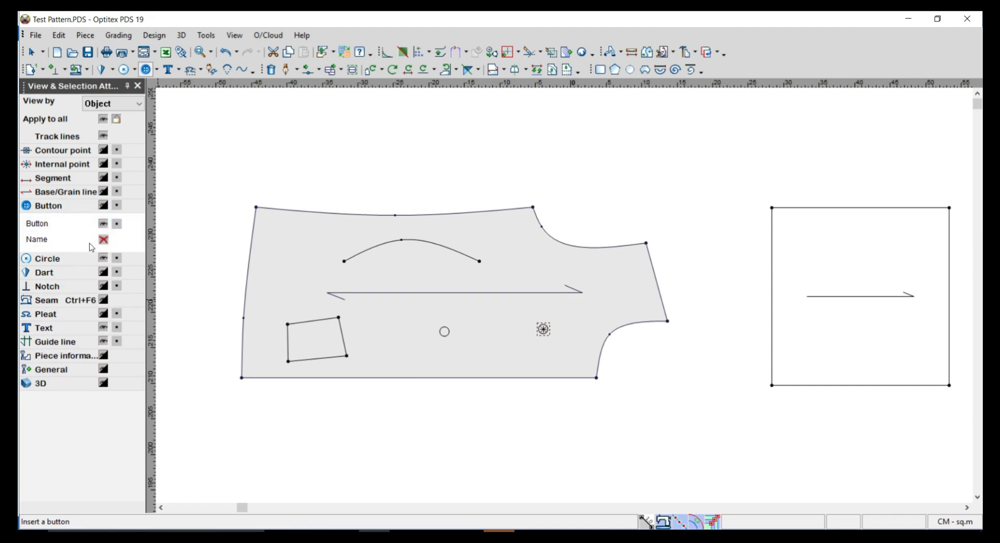
left_click(104, 224)
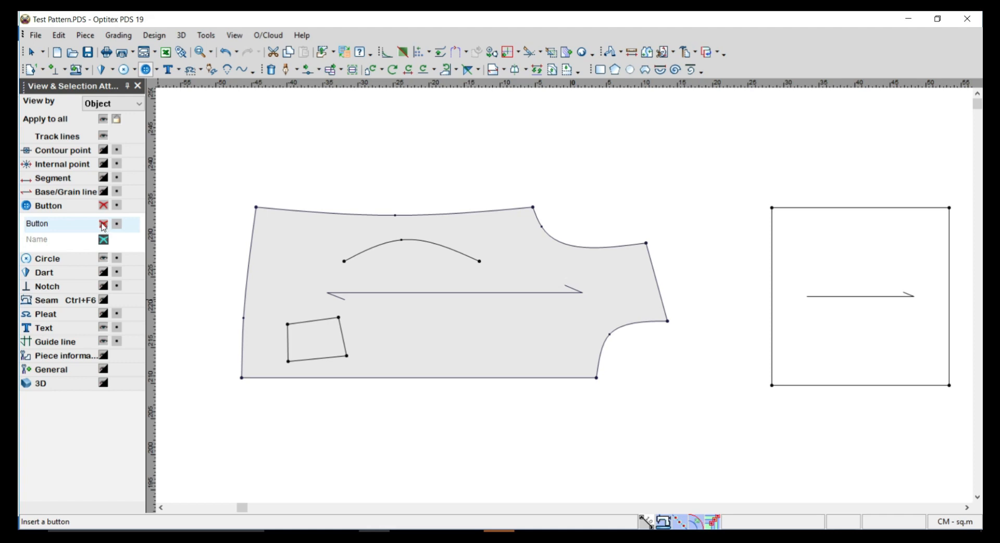
left_click(103, 224)
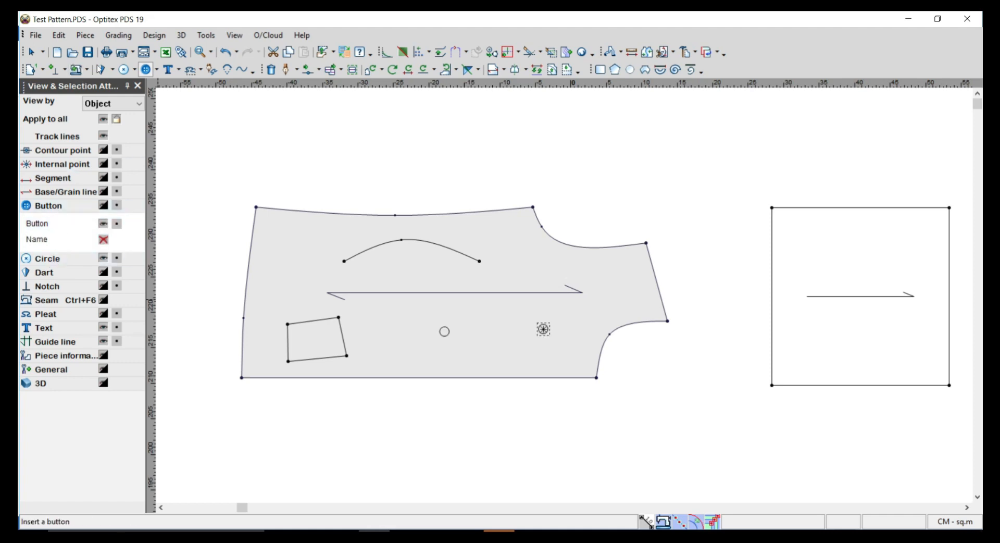
Draw a circle with a 2.54 cm radius in the bodice piece, left of the curved internal line.
left_click(124, 70)
left_click(288, 254)
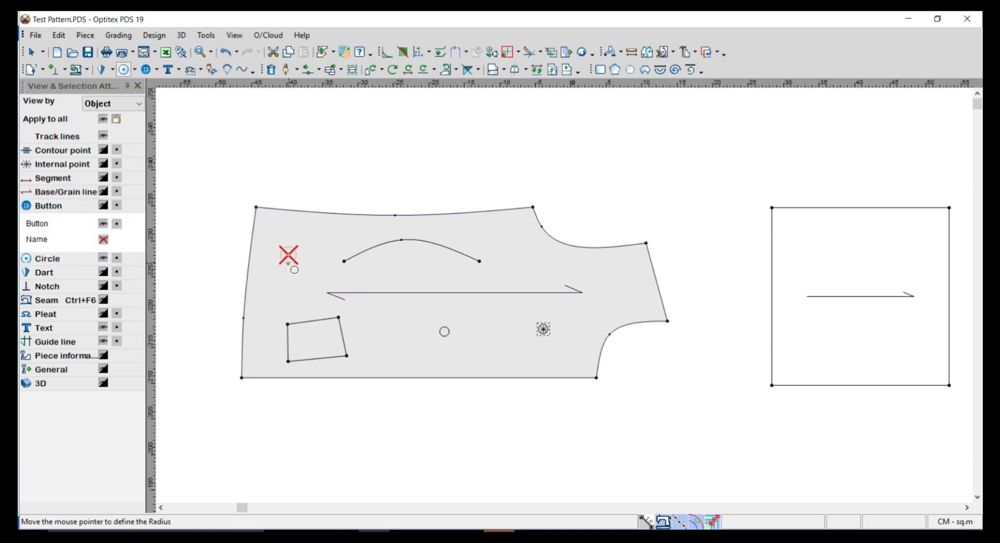
left_click(295, 269)
key("Return")
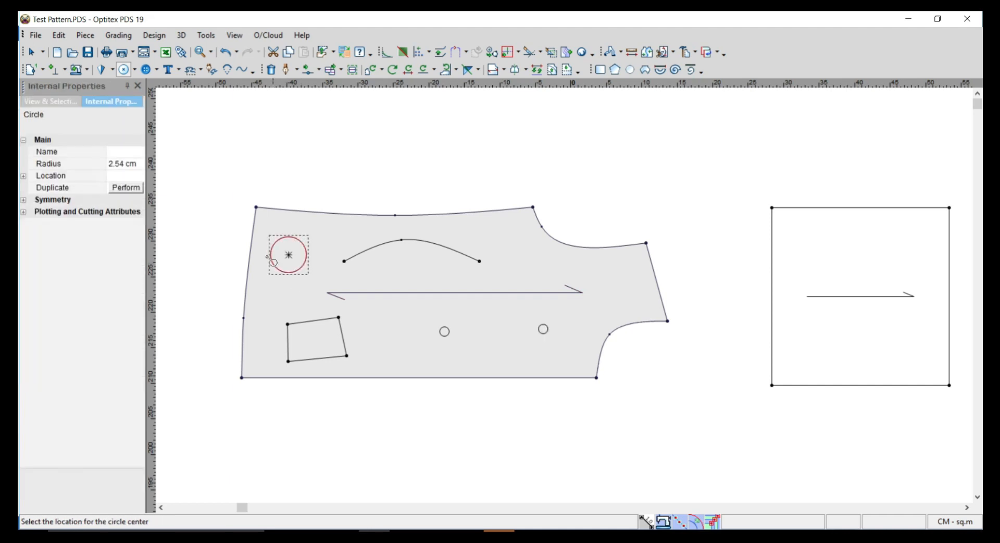
Turn off the display of circle names, and hide the circle and show it again.
left_click(61, 106)
left_click(55, 271)
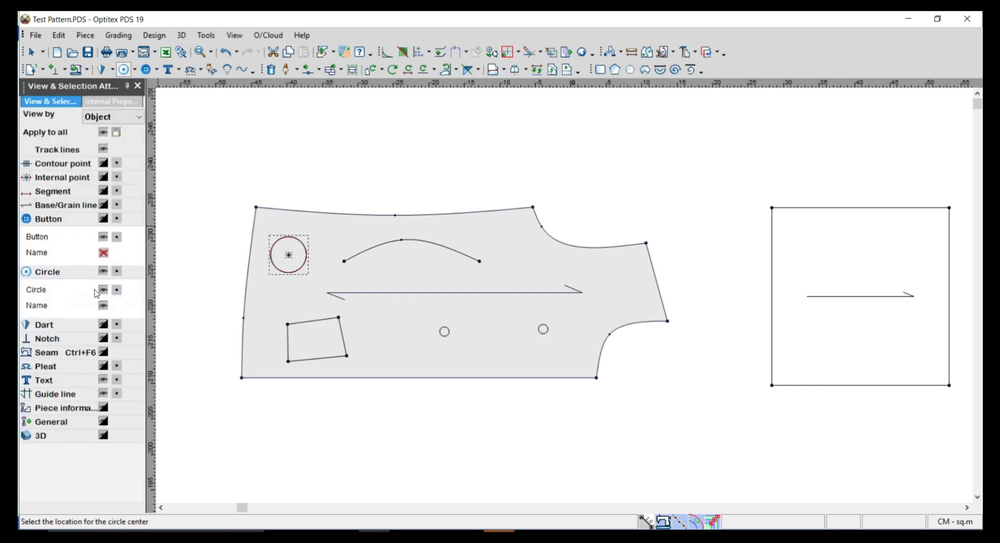
left_click(103, 306)
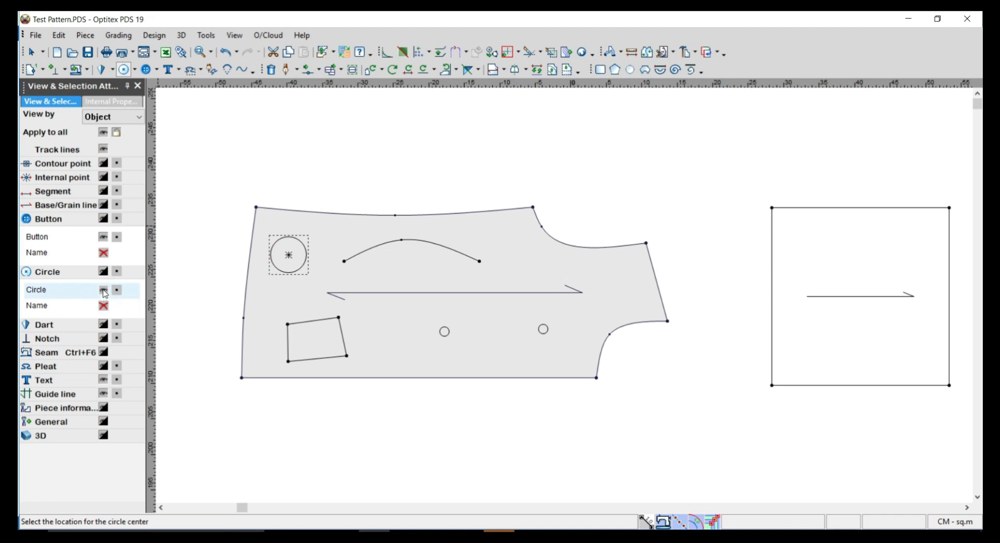
left_click(104, 290)
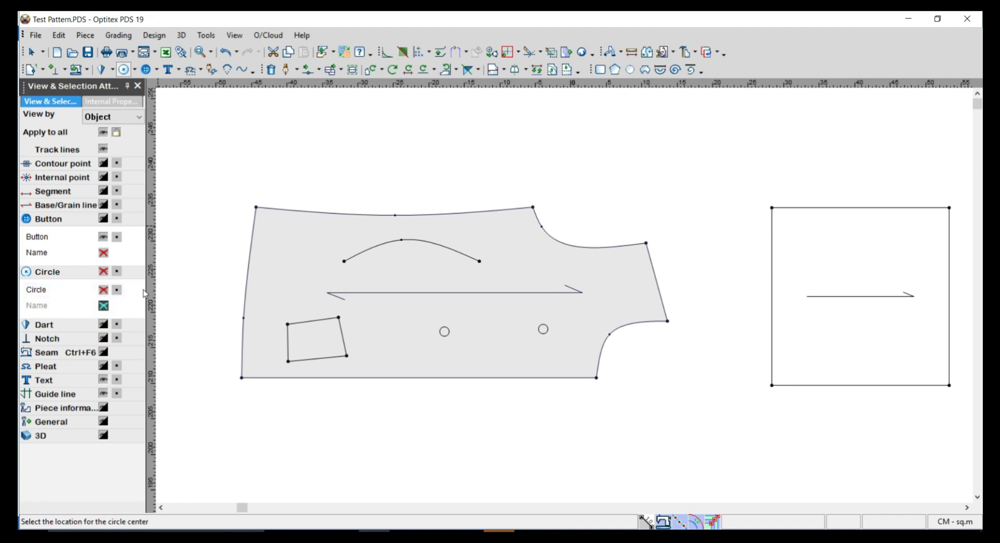
left_click(104, 291)
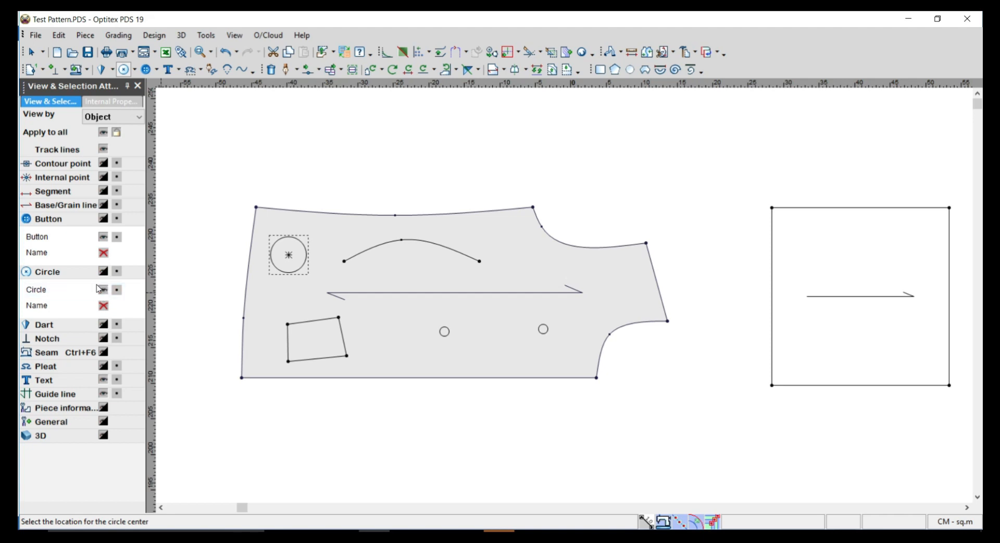
left_click(47, 271)
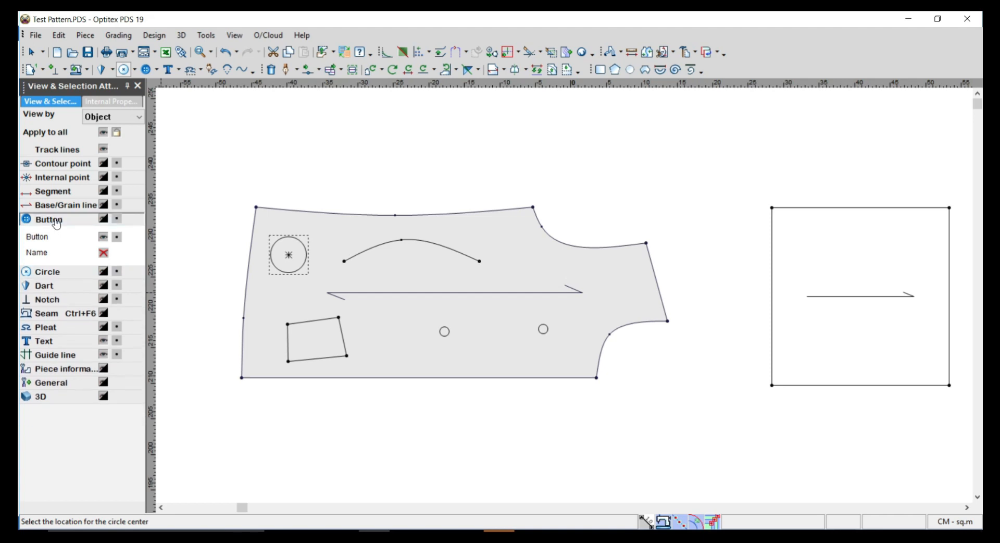
Collapse the button display attributes, expand the dart display attributes and leave the circle tool.
left_click(48, 219)
left_click(46, 247)
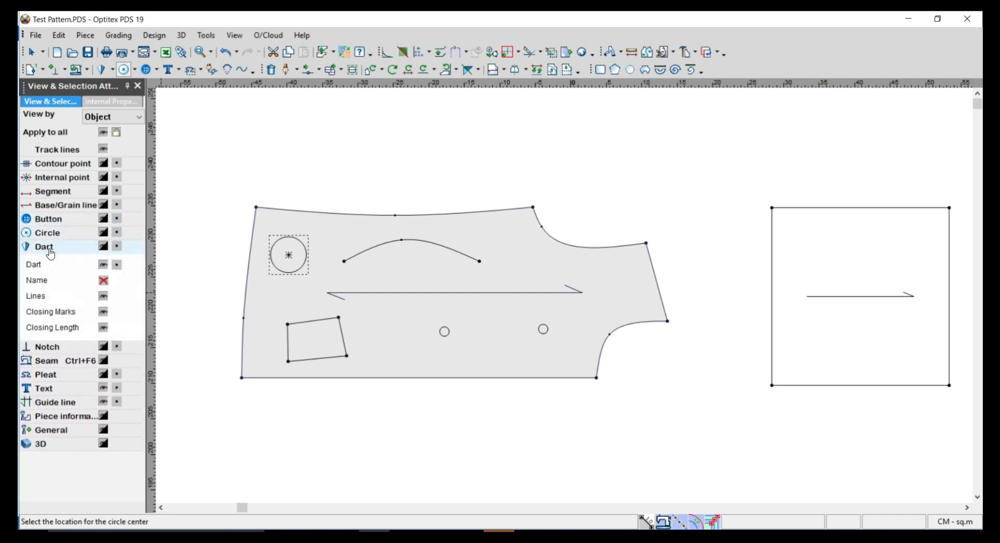
key("Escape")
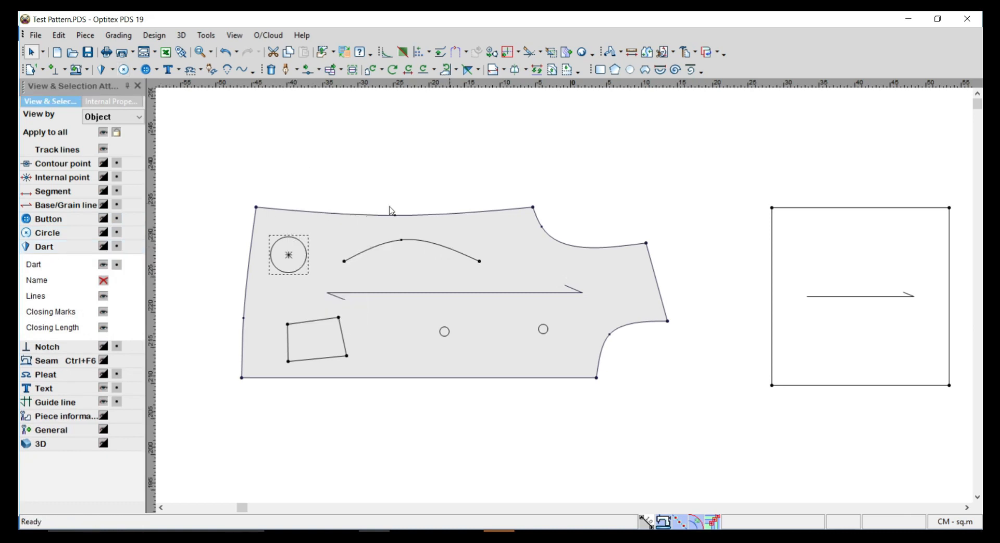
Draw a dart about 3.3 cm wide and 10.4 cm deep into the bodice from its upper edge, near the upper curved corner.
left_click(113, 70)
left_click(122, 89)
key("Escape")
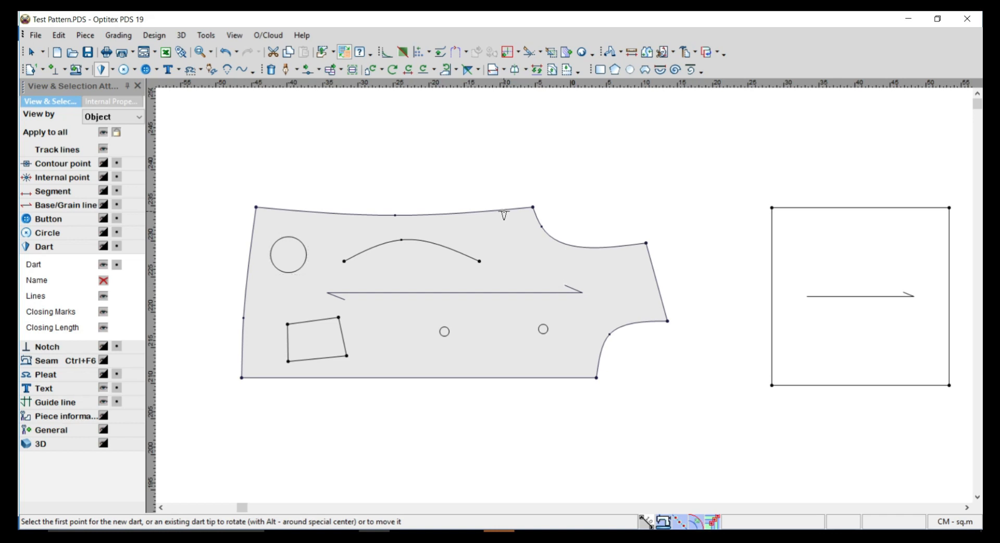
left_click(507, 212)
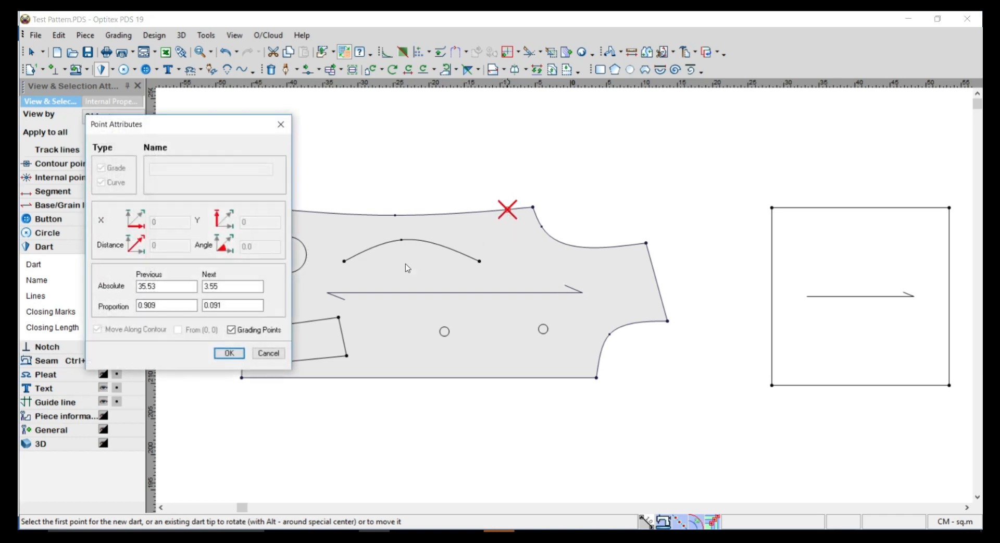
left_click(227, 353)
left_click(485, 212)
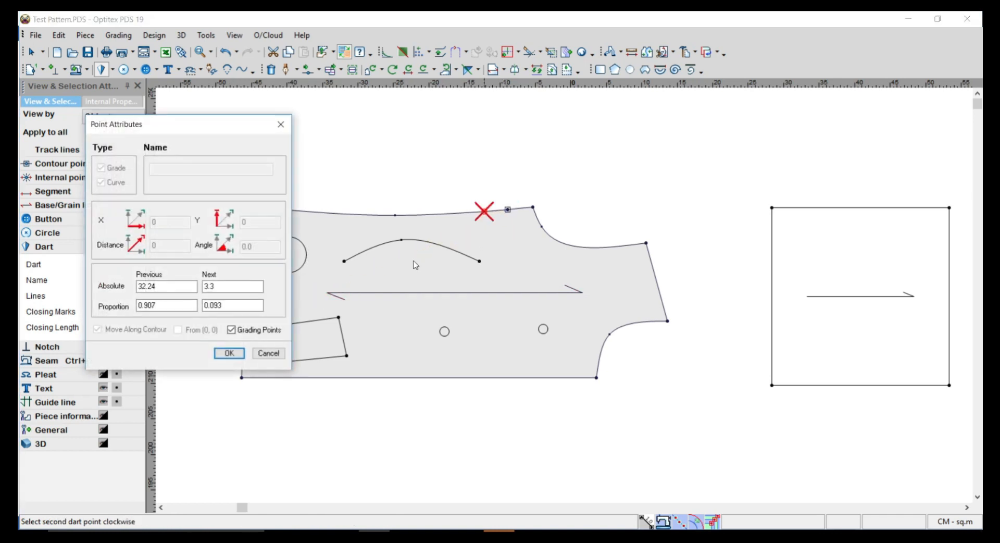
left_click(227, 353)
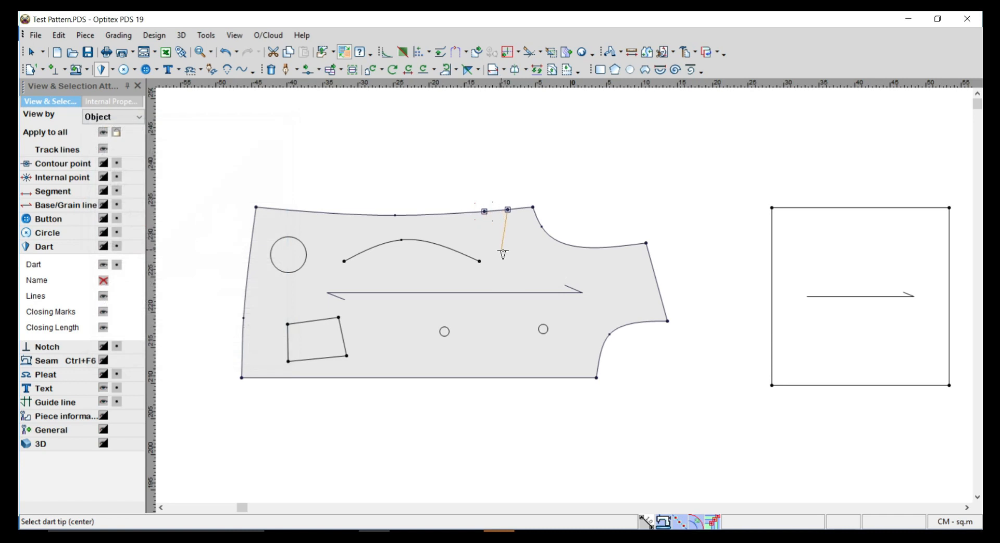
left_click(524, 278)
left_click(453, 356)
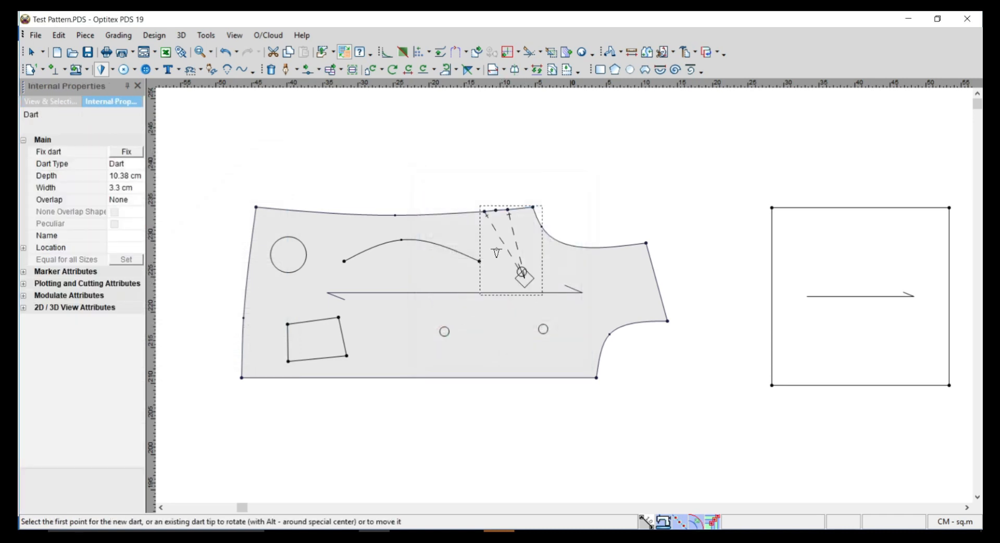
key("Escape")
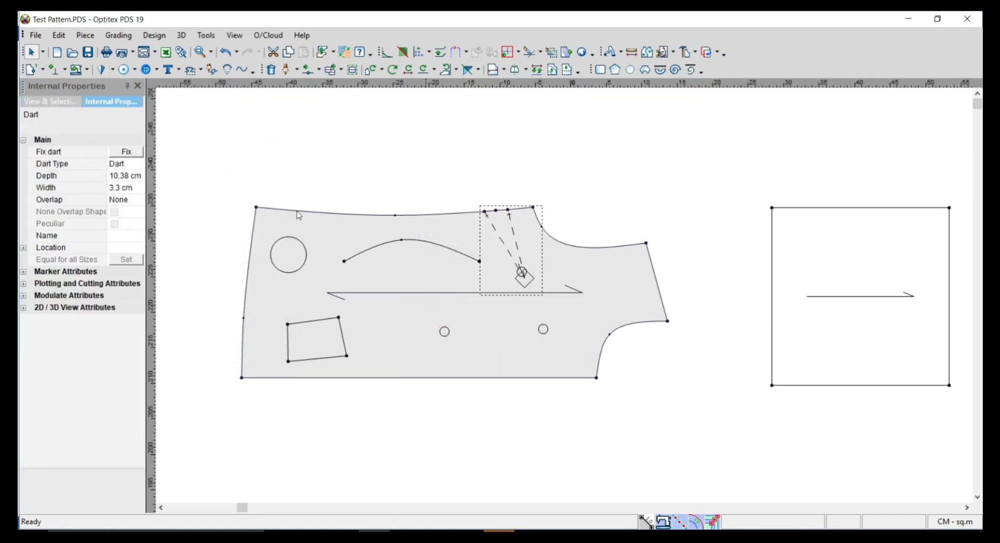
Hide the dart lines and show them again, and do the same for the whole dart.
left_click(61, 102)
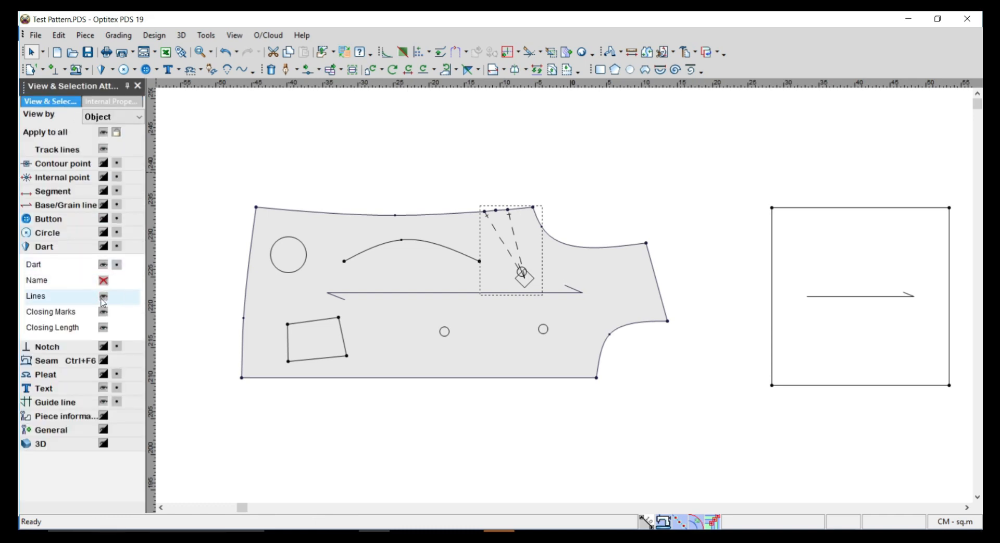
left_click(612, 199)
scroll(566, 298, "up", 3)
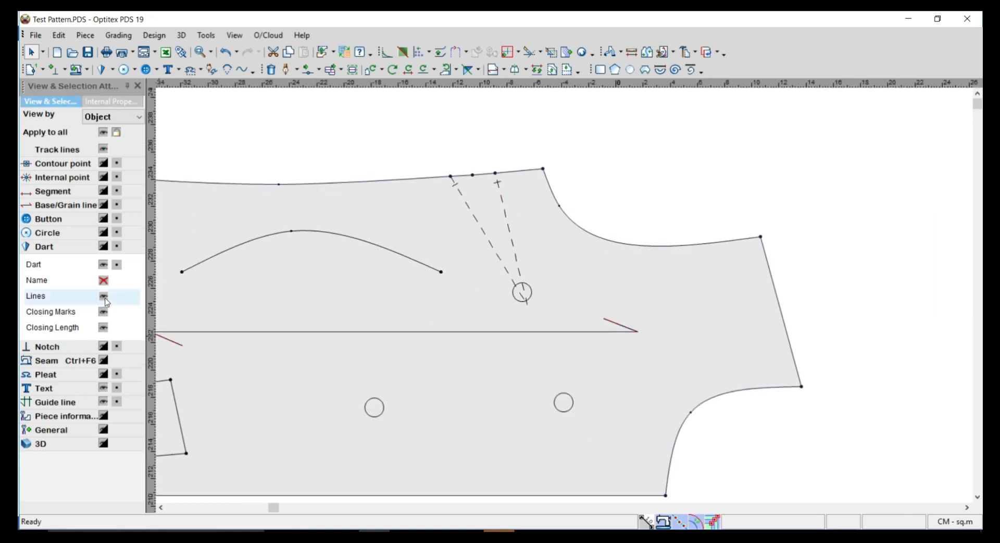
left_click(105, 296)
left_click(103, 297)
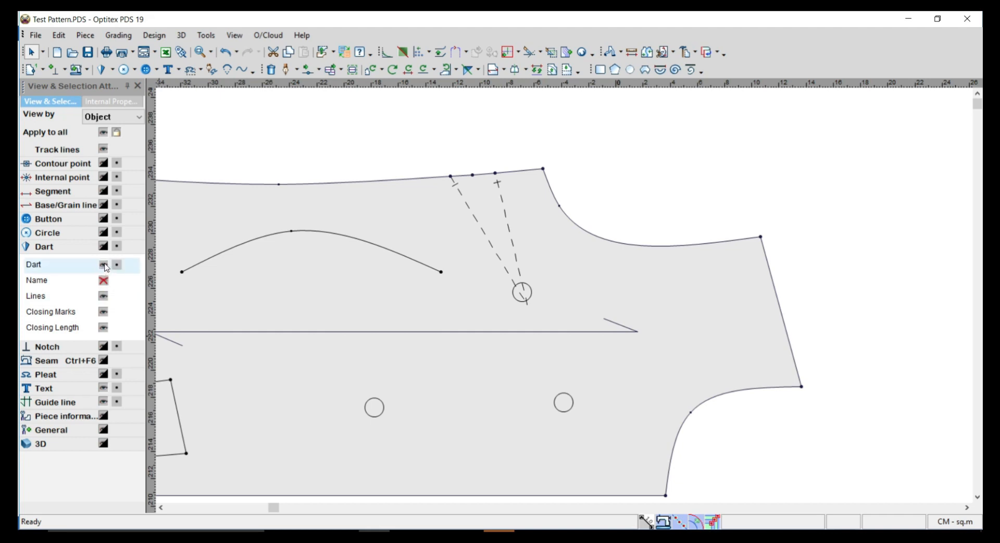
left_click(104, 265)
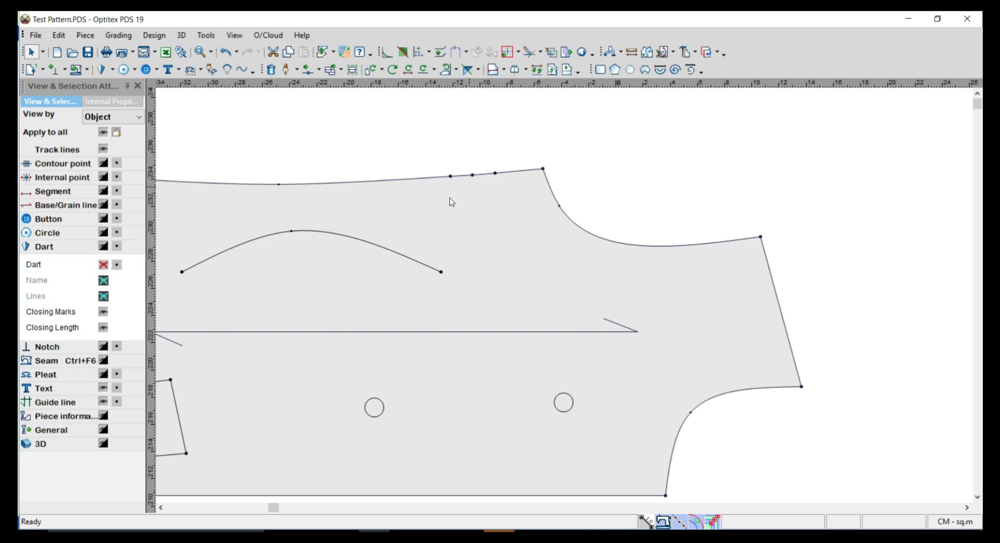
left_click(103, 266)
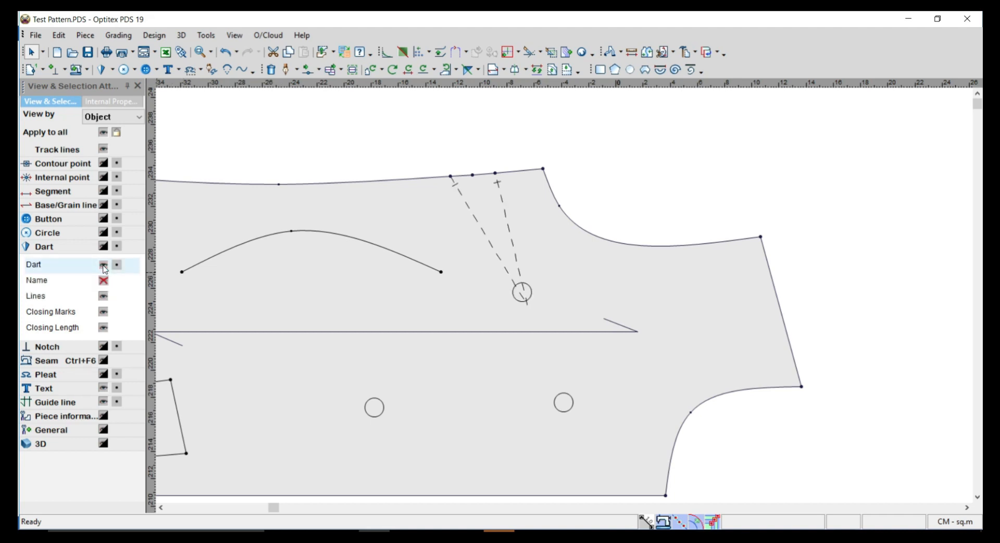
left_click(52, 248)
Add two notches about 5.8 cm apart near the middle of the bodice piece's straight lower edge.
scroll(570, 291, "down", 3)
left_click(373, 259)
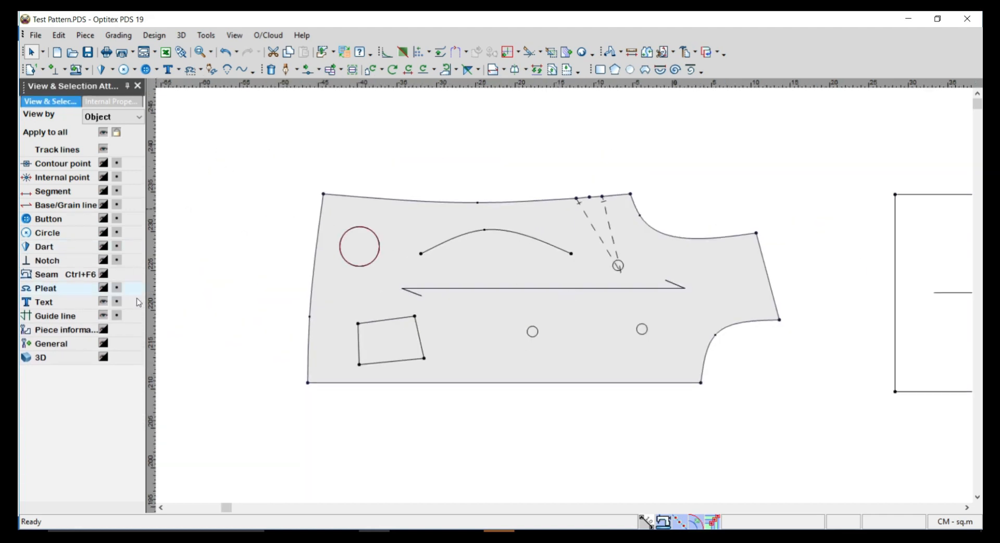
left_click(64, 69)
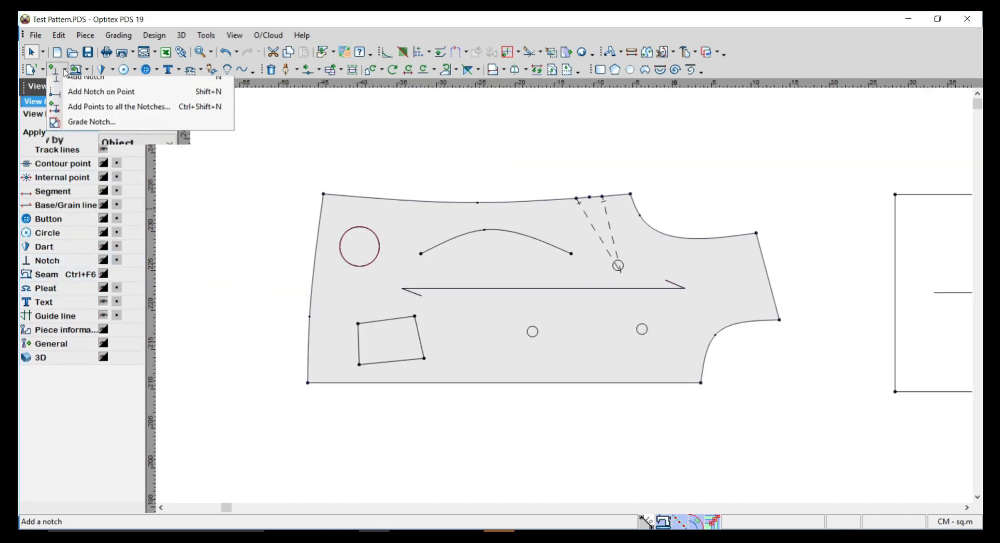
left_click(73, 87)
left_click(501, 383)
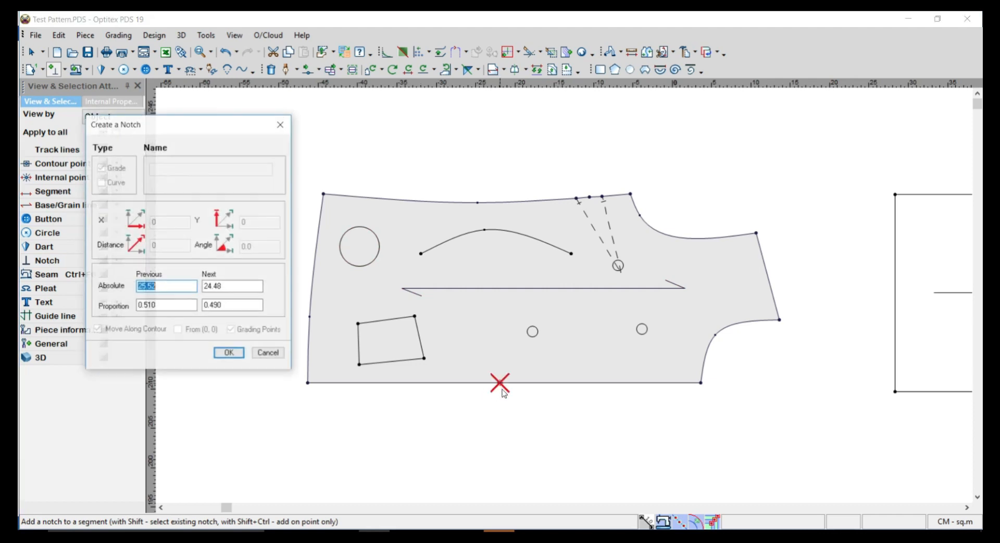
left_click(237, 353)
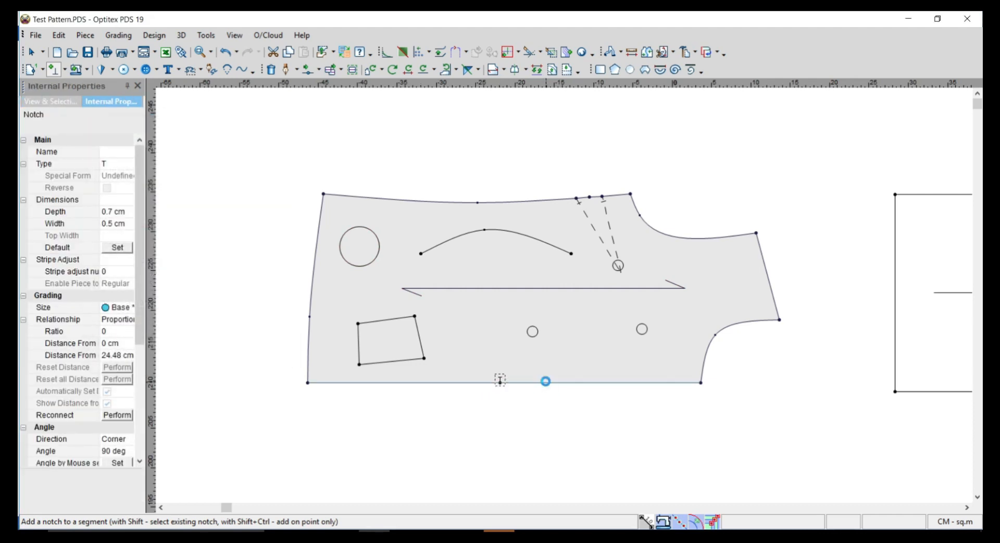
left_click(546, 383)
left_click(232, 351)
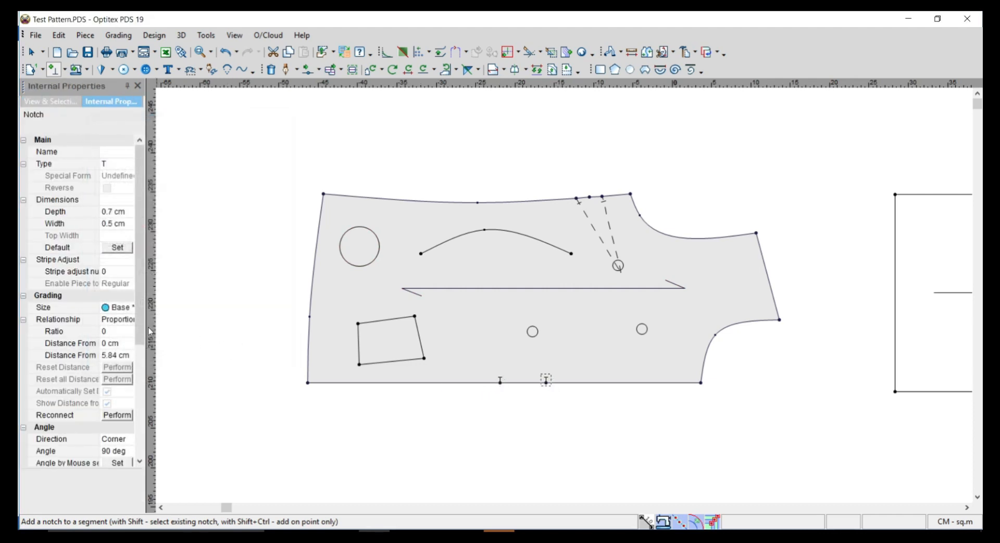
Hide the notches through the notch display attributes and show them again.
left_click(51, 101)
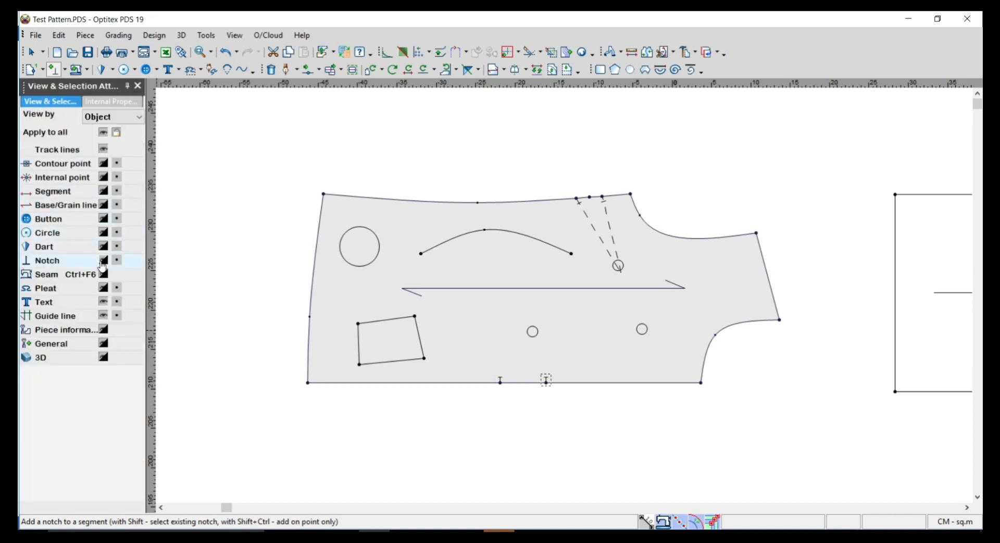
left_click(79, 262)
left_click(104, 280)
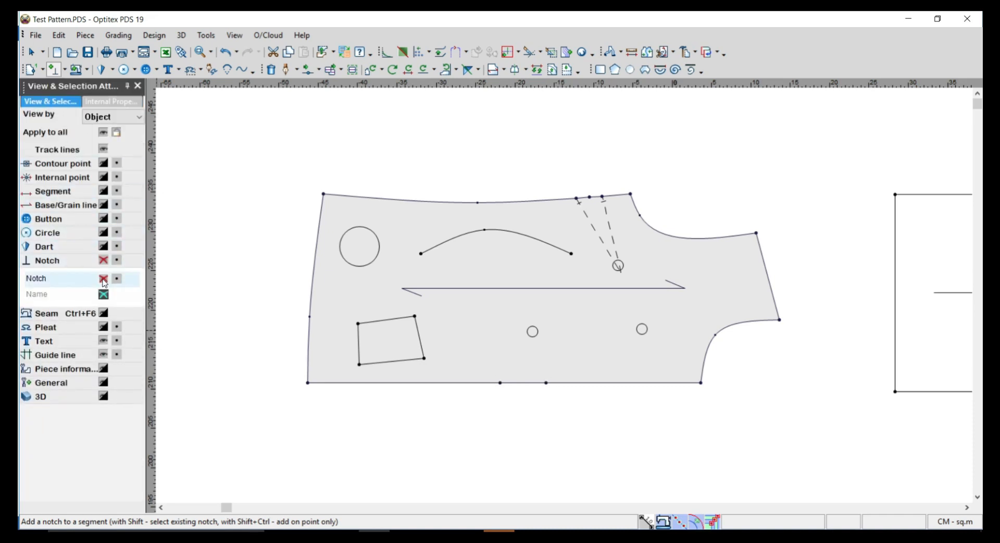
left_click(103, 284)
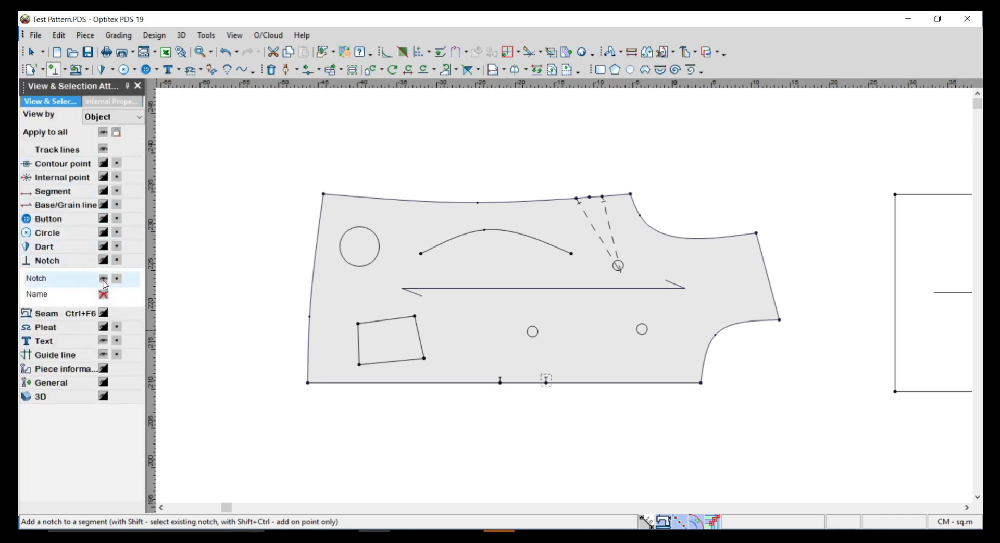
left_click(63, 261)
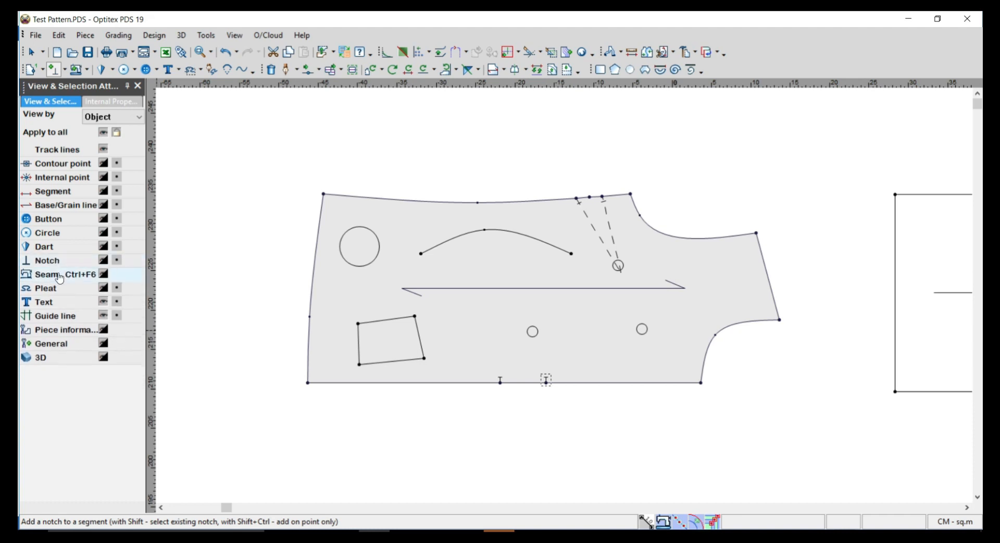
Add a basic seam line with a seam width of 2 cm to the current piece only.
right_click(310, 155)
left_click(325, 164)
left_click(87, 69)
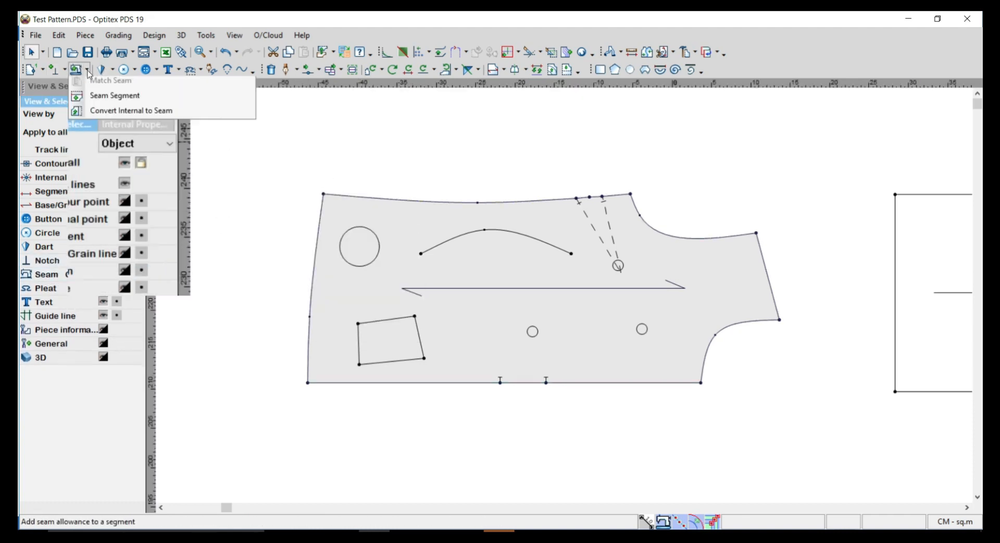
left_click(108, 106)
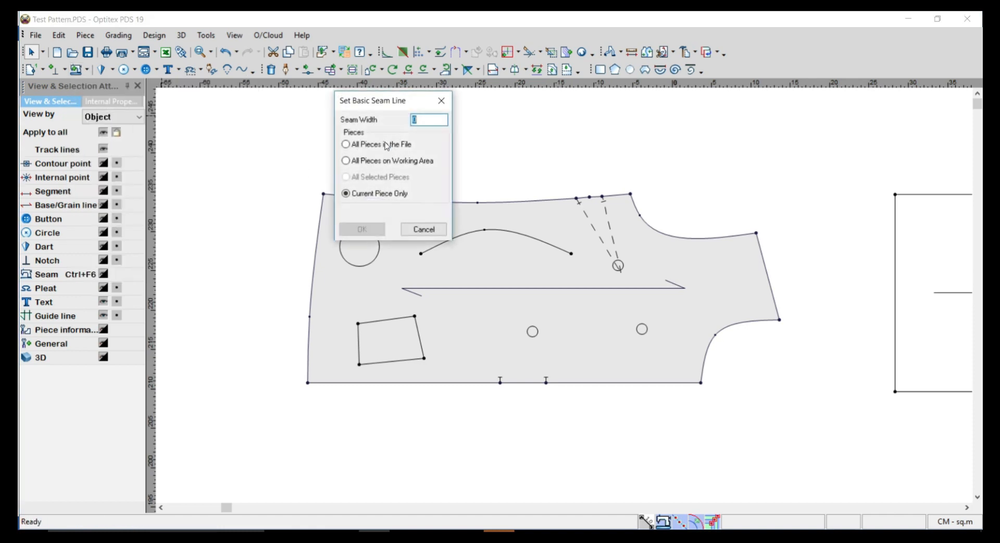
type("1")
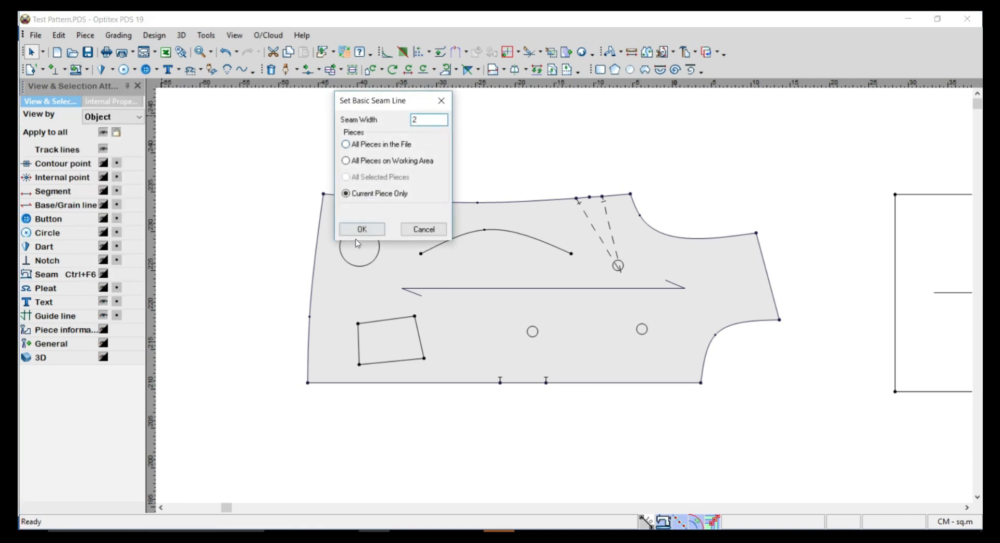
left_click(362, 230)
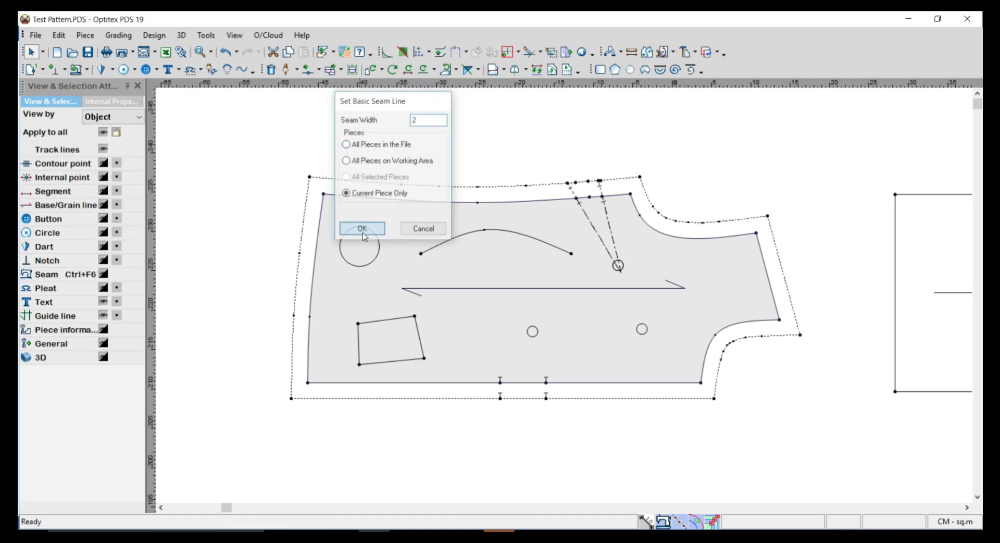
Hide the seam through the seam display attributes and show it again.
left_click(47, 289)
left_click(47, 275)
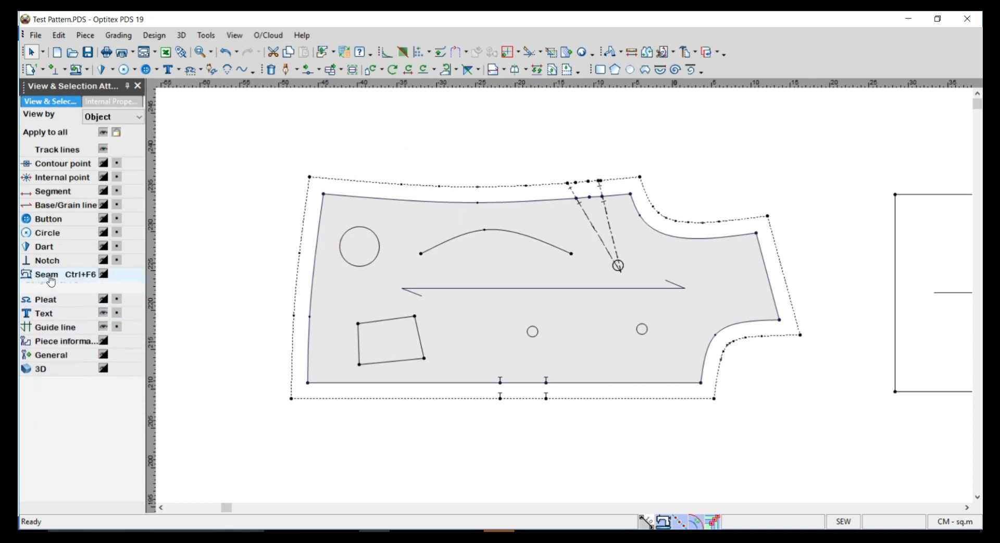
left_click(103, 292)
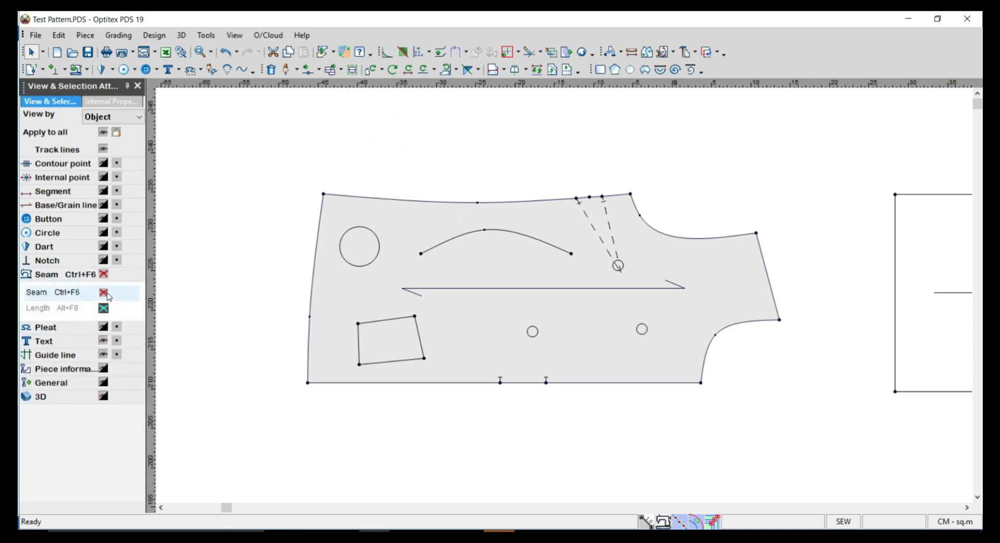
left_click(104, 293)
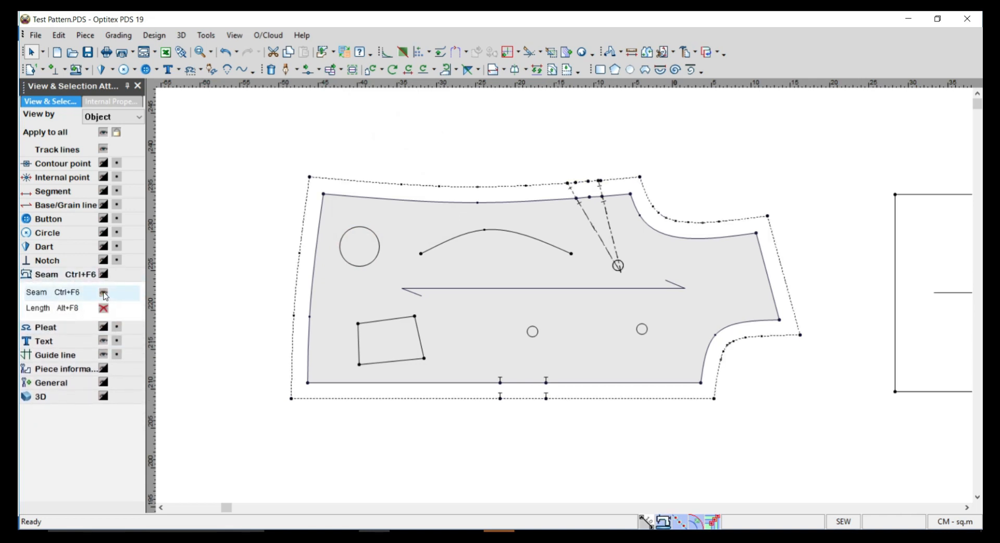
left_click(52, 275)
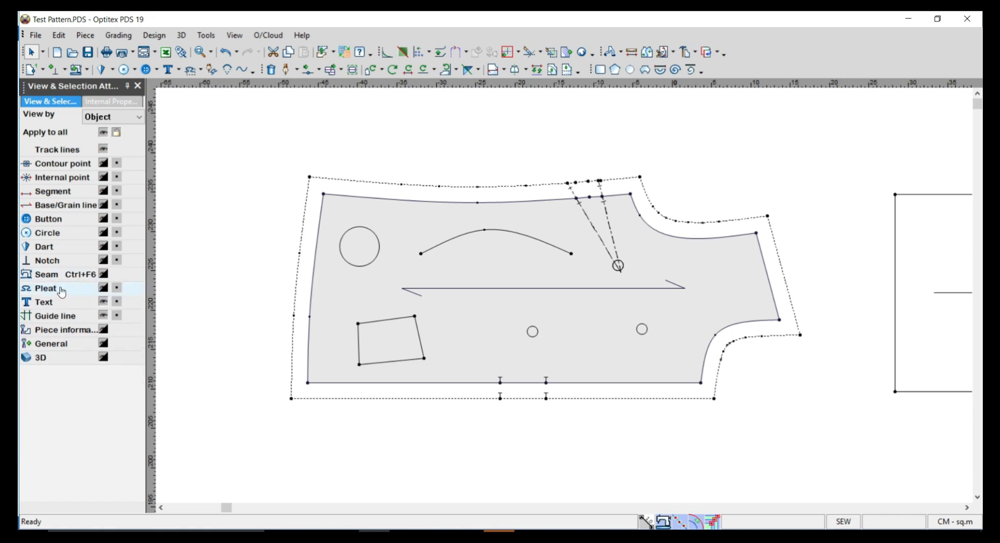
Define a horizontal pleat line across the lower part of the rectangular piece, running between its two vertical edges.
left_click(895, 177)
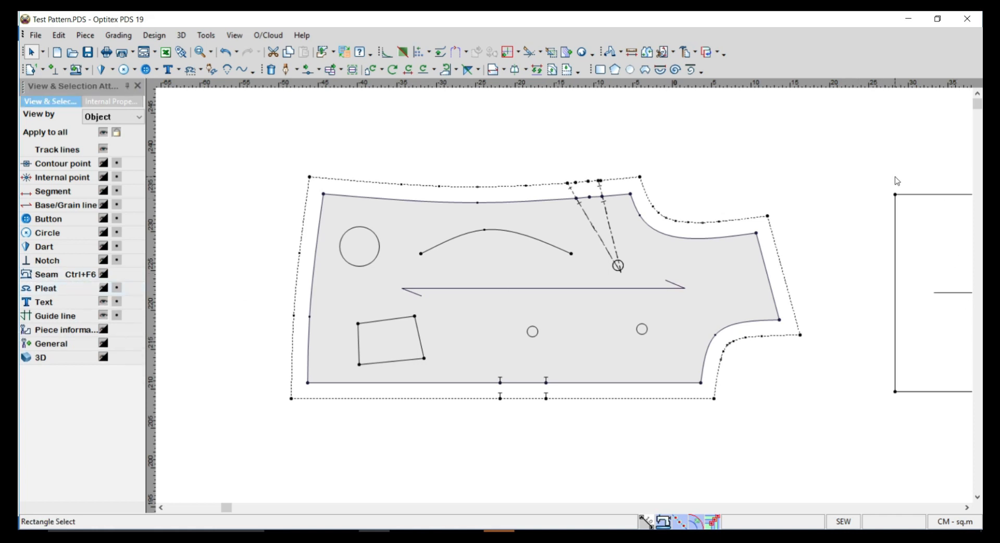
scroll(927, 295, "down", 4)
scroll(564, 294, "up", 4)
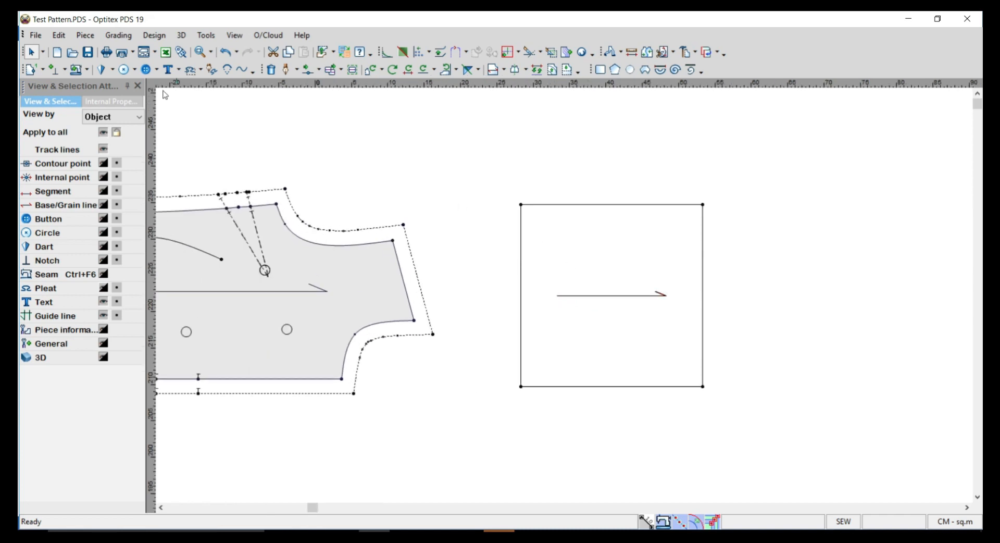
left_click(200, 69)
left_click(211, 93)
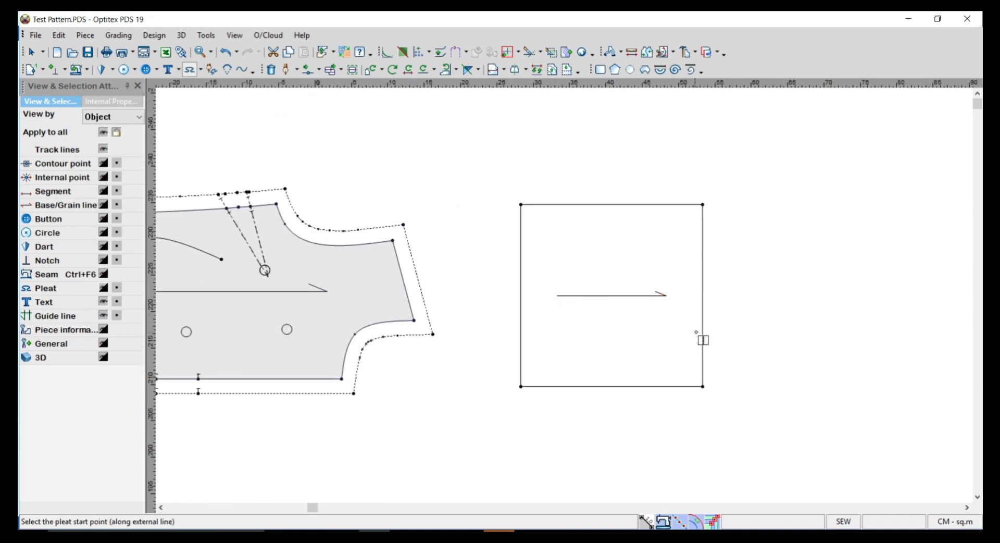
left_click(703, 332)
left_click(227, 348)
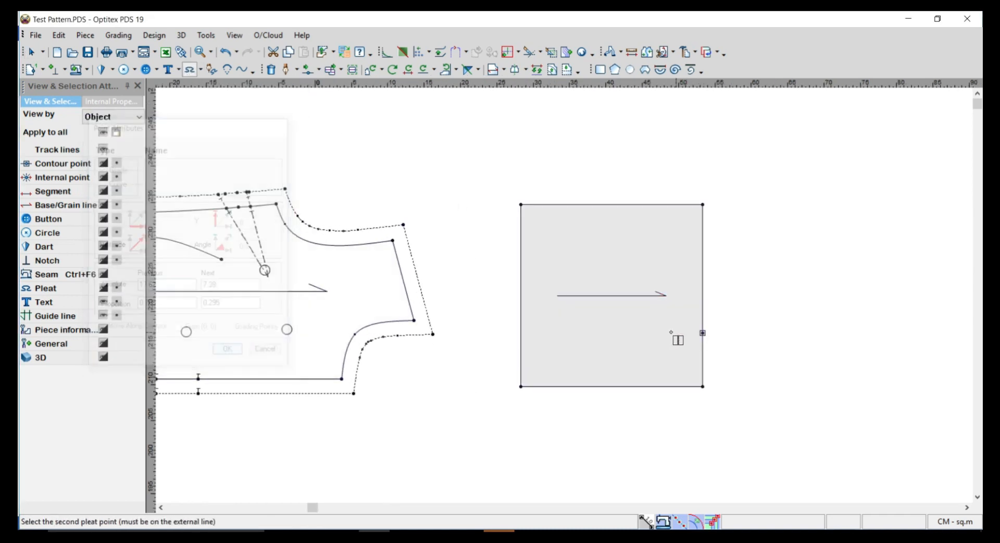
left_click(520, 333)
left_click(230, 356)
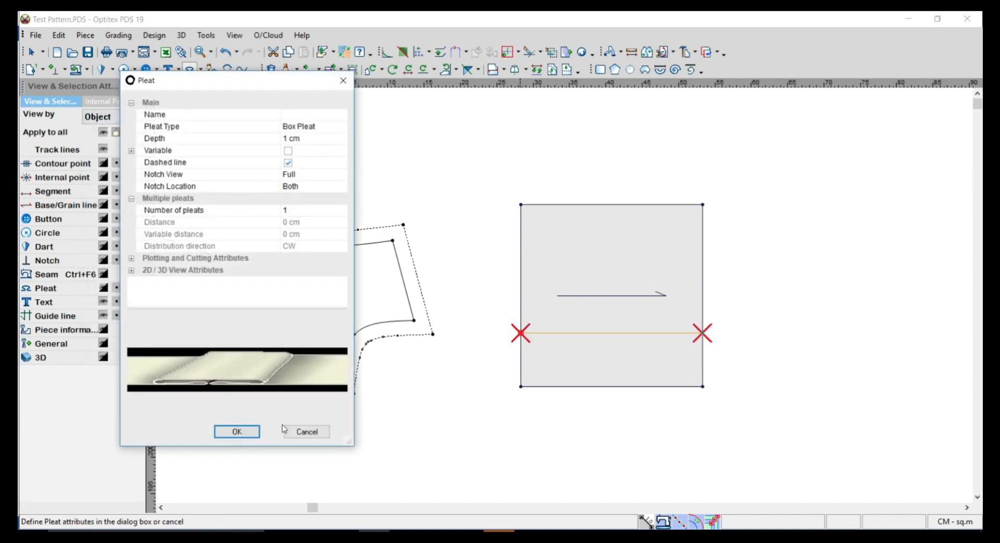
Set the pleat type to Knife Pleat CW and create the single pleat on the rectangular piece.
left_click(339, 127)
left_click(341, 126)
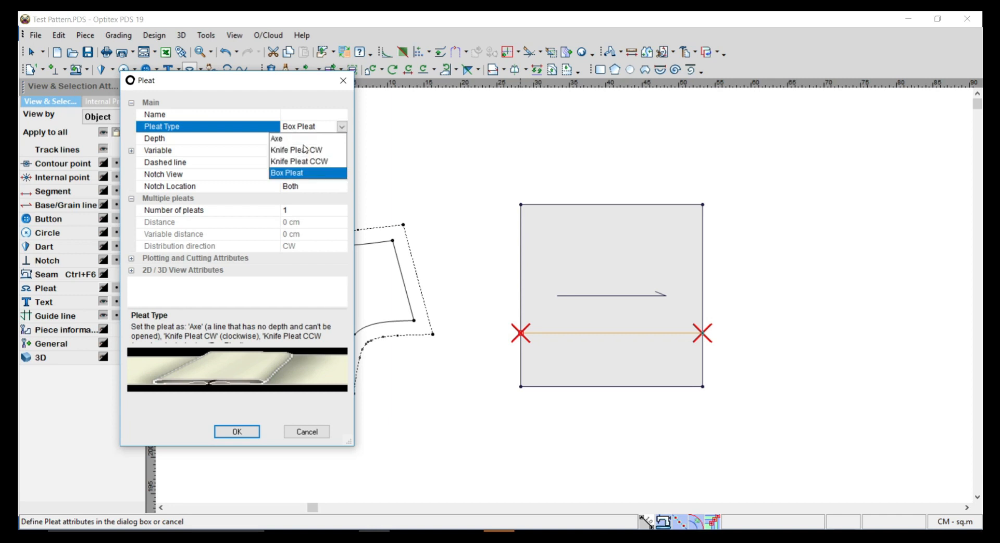
left_click(293, 150)
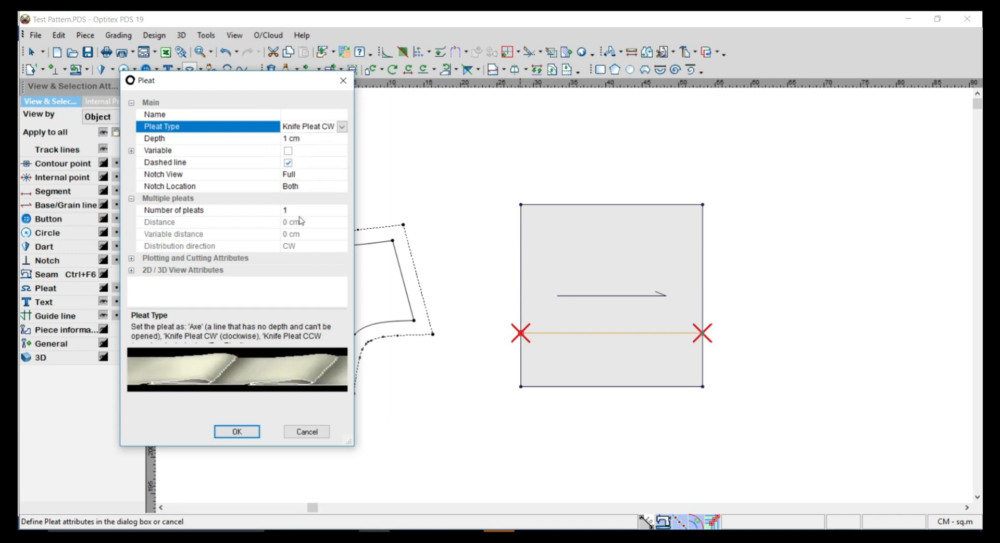
left_click(232, 430)
right_click(453, 201)
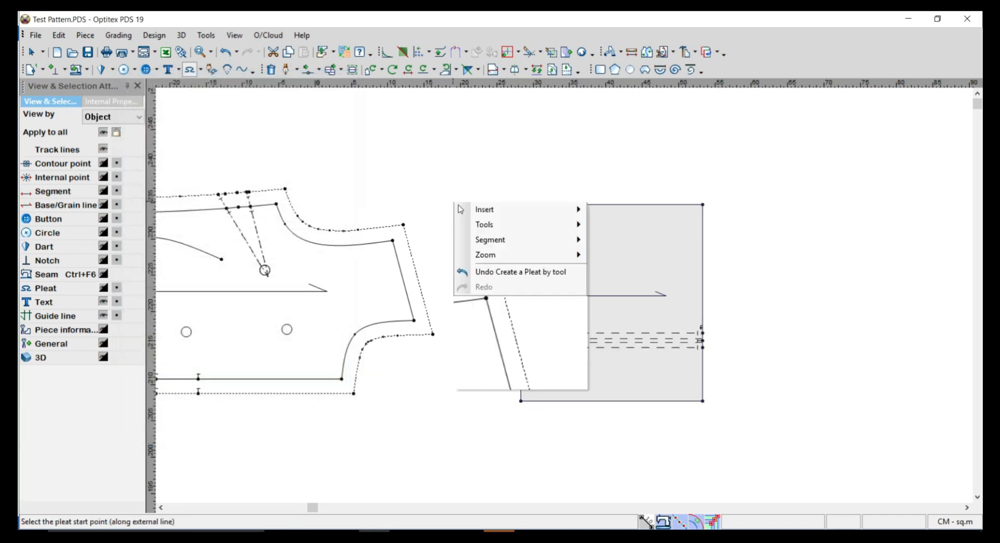
key("Escape")
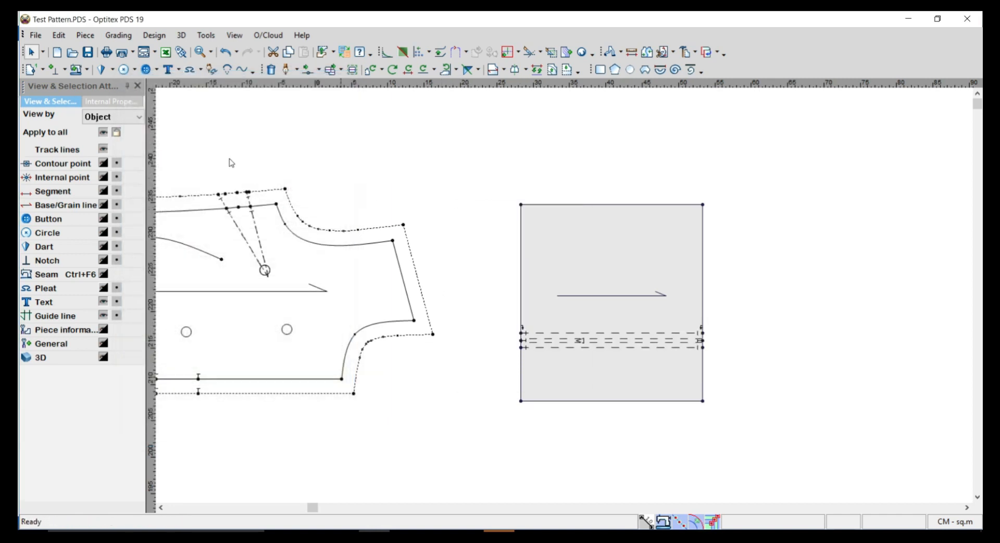
Hide the pleat and show it again, turn off its closing marks and closed sections, and repeat the hiding and showing.
left_click(39, 293)
left_click(103, 306)
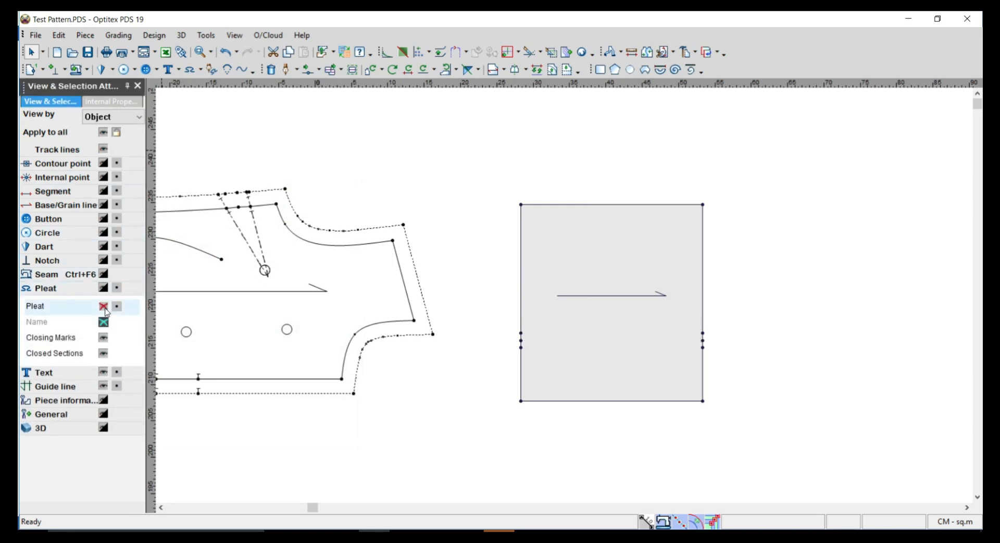
left_click(104, 307)
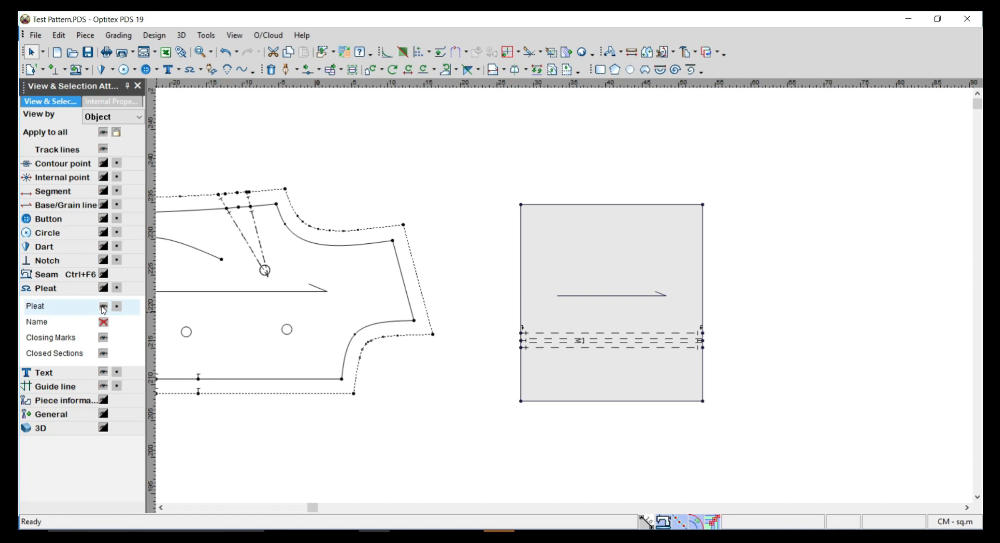
left_click(103, 337)
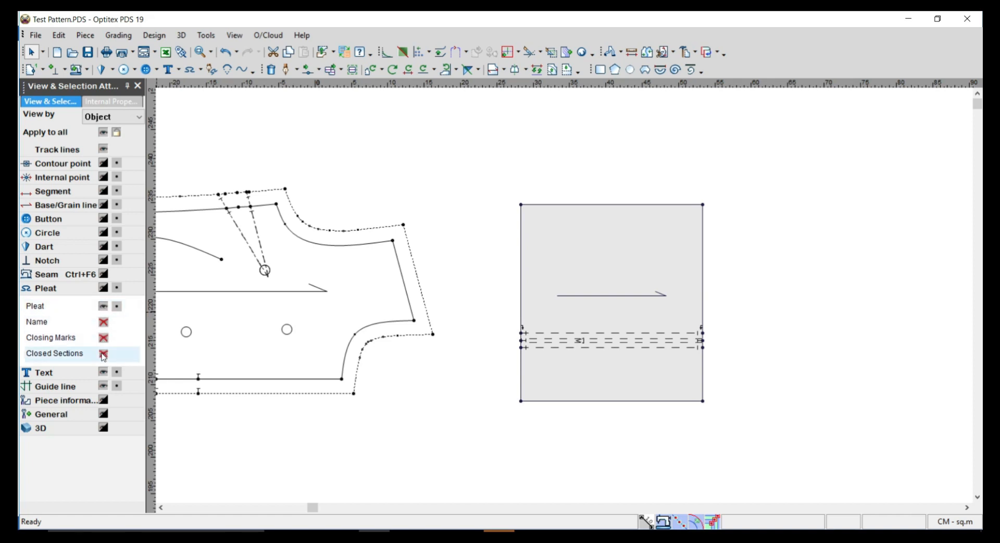
left_click(104, 307)
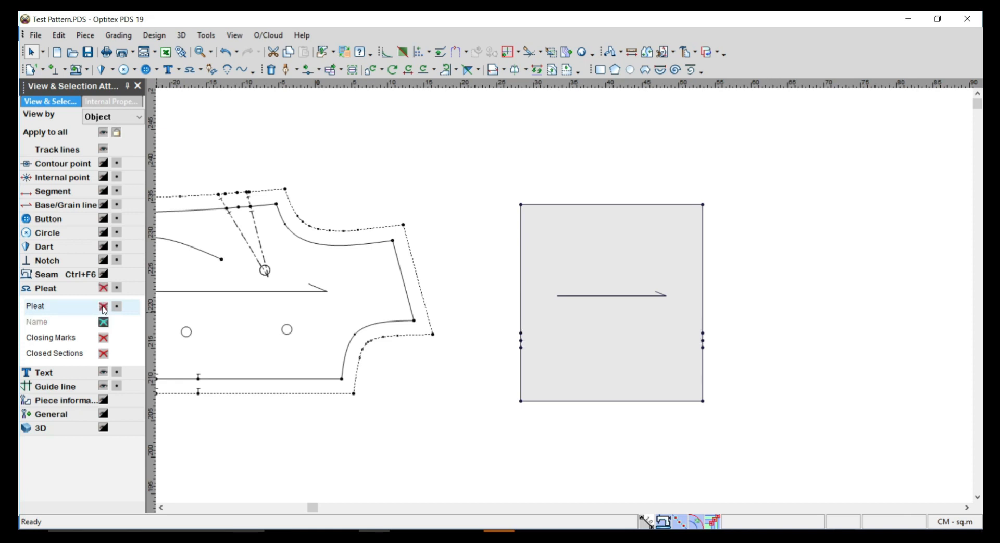
left_click(104, 307)
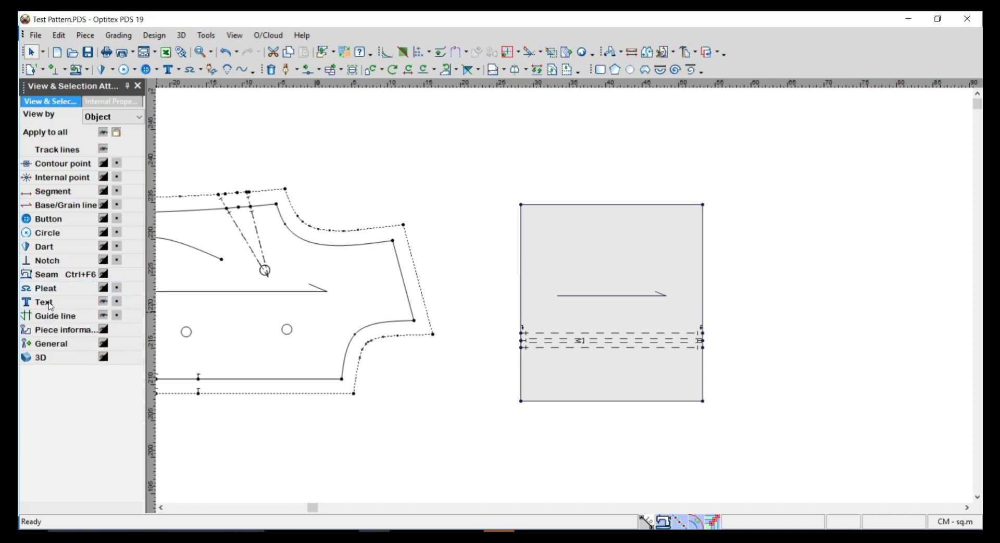
Add the two-line text "FRONT PART" and "STYLE NO-8888" above the rectangular piece's grain line with a size of 2 cm.
left_click(168, 70)
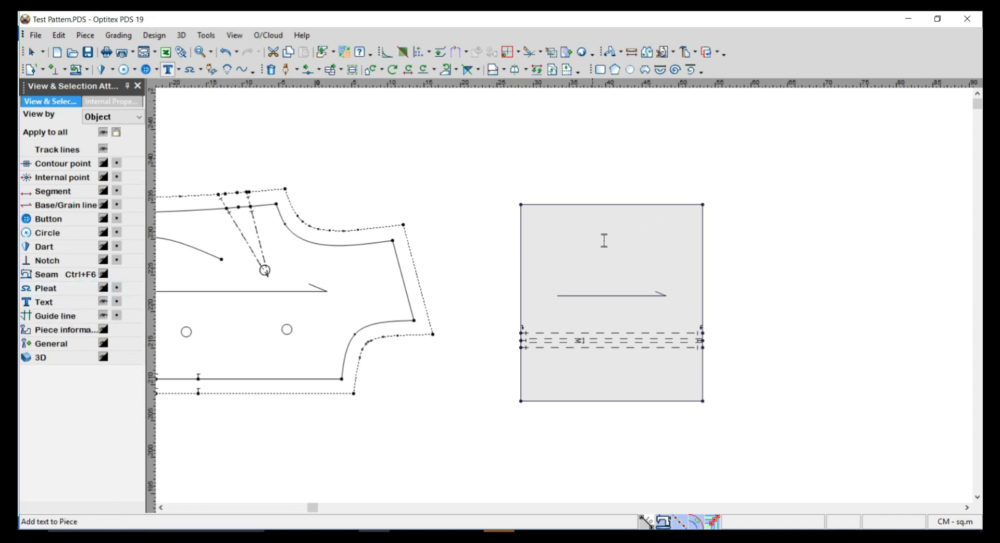
left_click(562, 252)
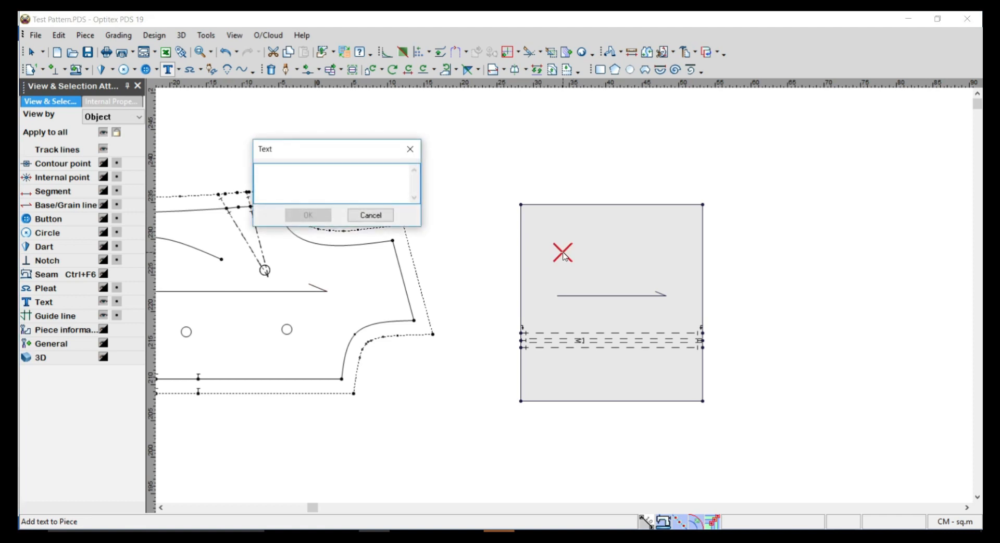
type("FRONT PART")
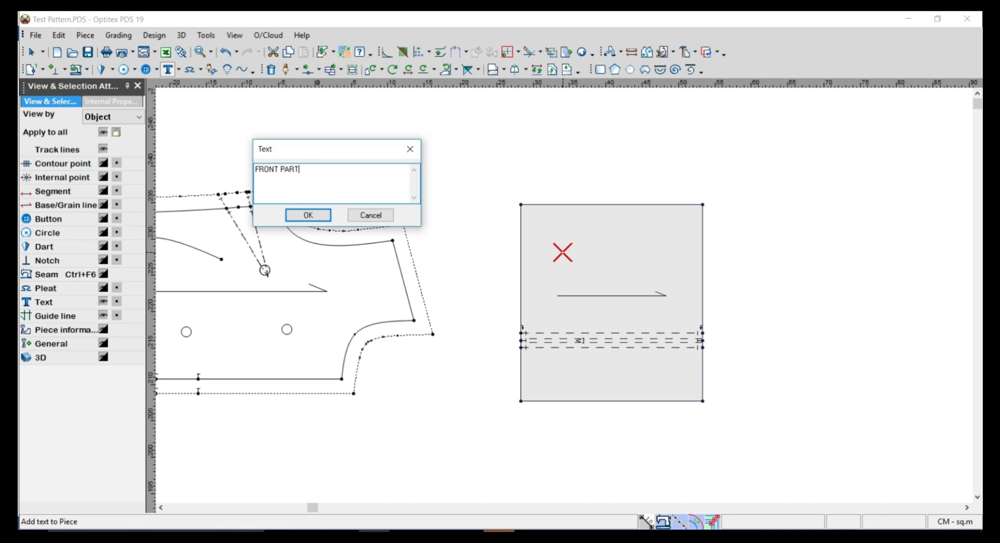
type(" STYLE NO-8888")
key("Return")
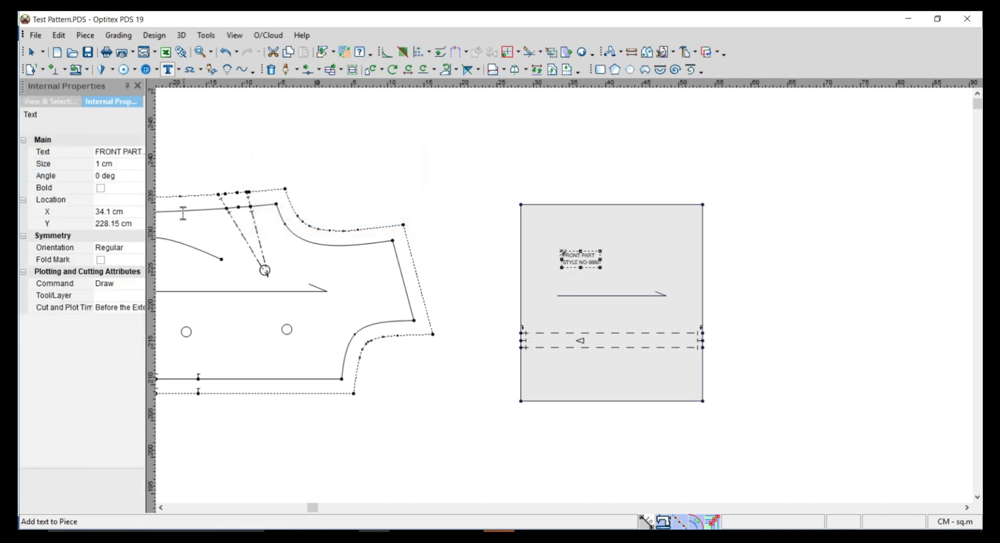
left_click(122, 163)
type("2")
key("Return")
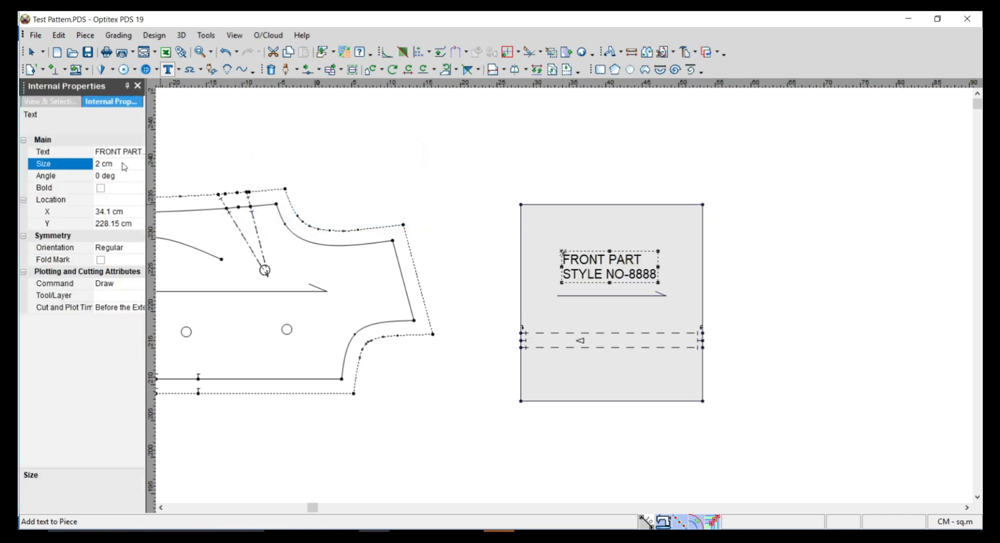
Leave the text tool, hide the text through the text display attributes and show it again.
left_click(50, 101)
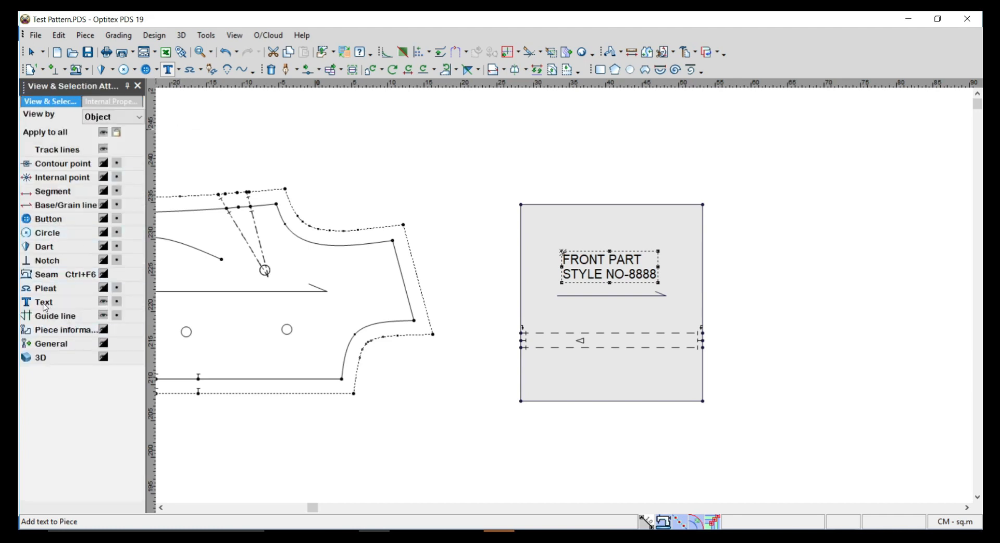
right_click(335, 153)
left_click(358, 163)
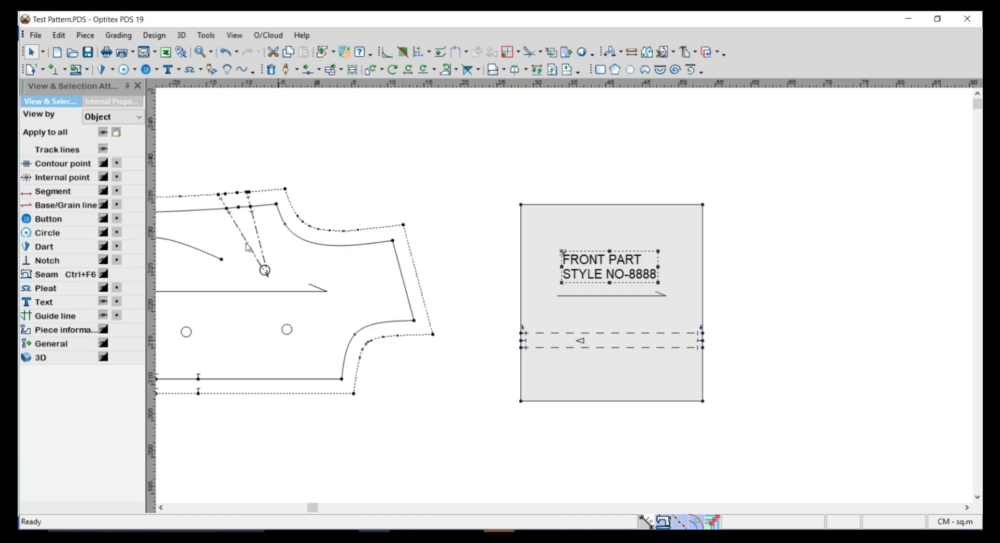
left_click(50, 306)
left_click(103, 305)
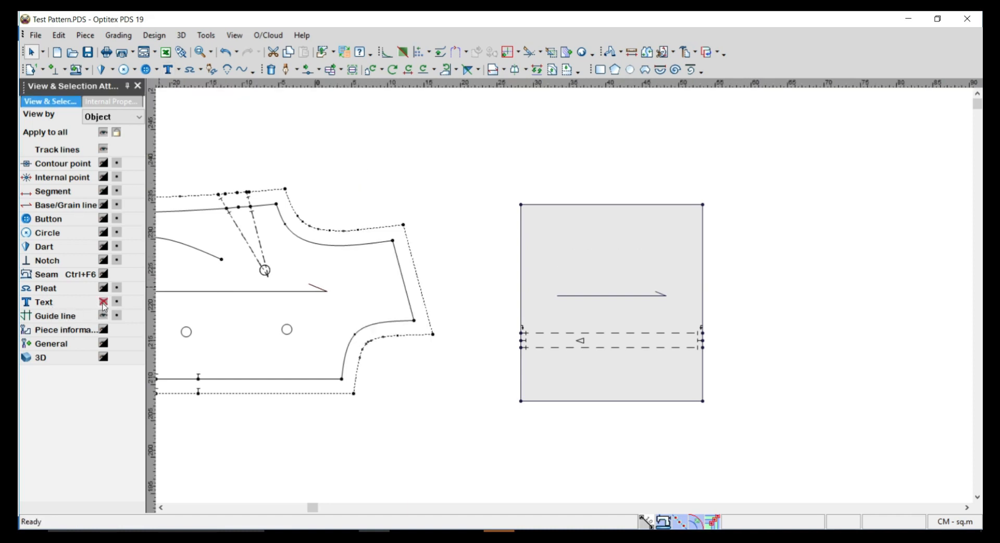
left_click(104, 302)
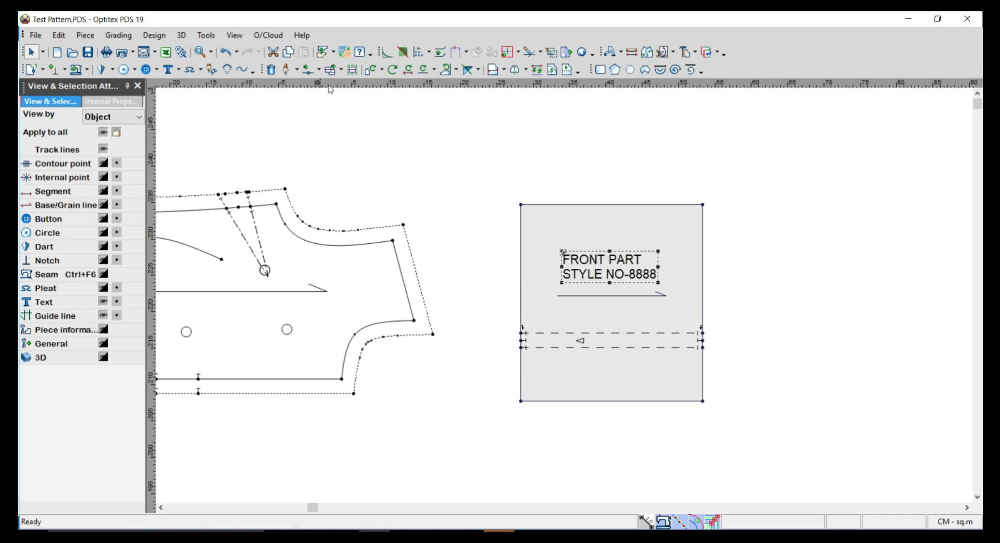
Place two horizontal guide lines above the pieces, then hide the guide lines and show them again.
left_click(334, 123)
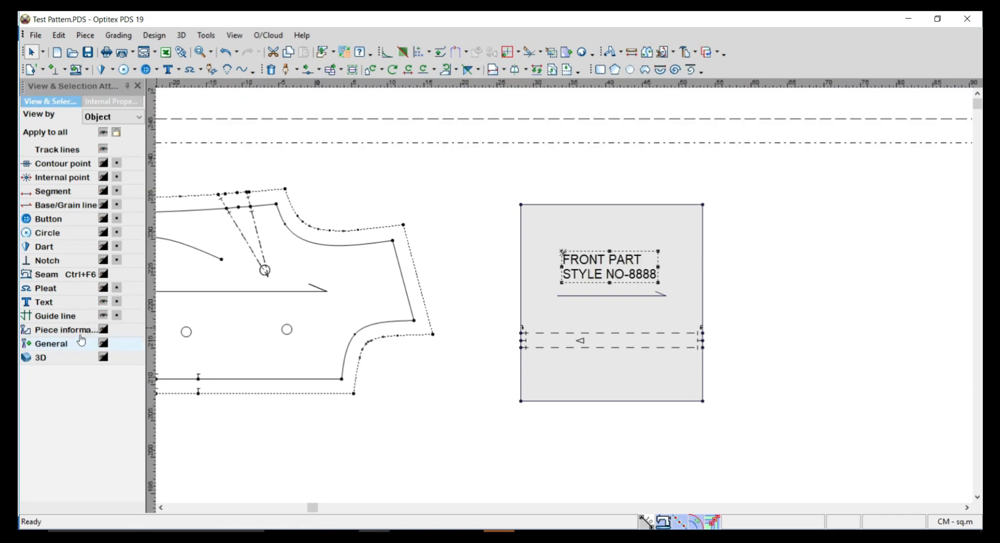
left_click(103, 316)
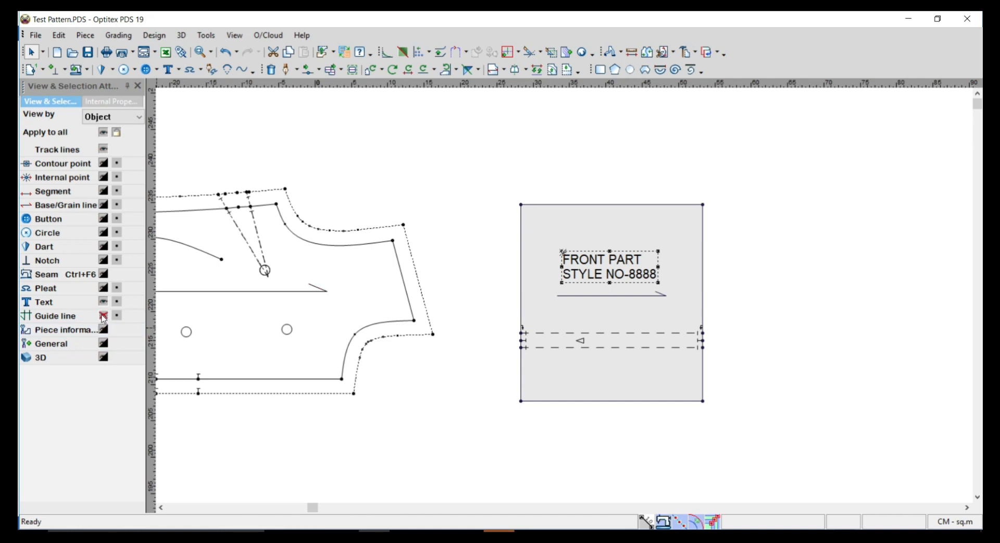
left_click(104, 316)
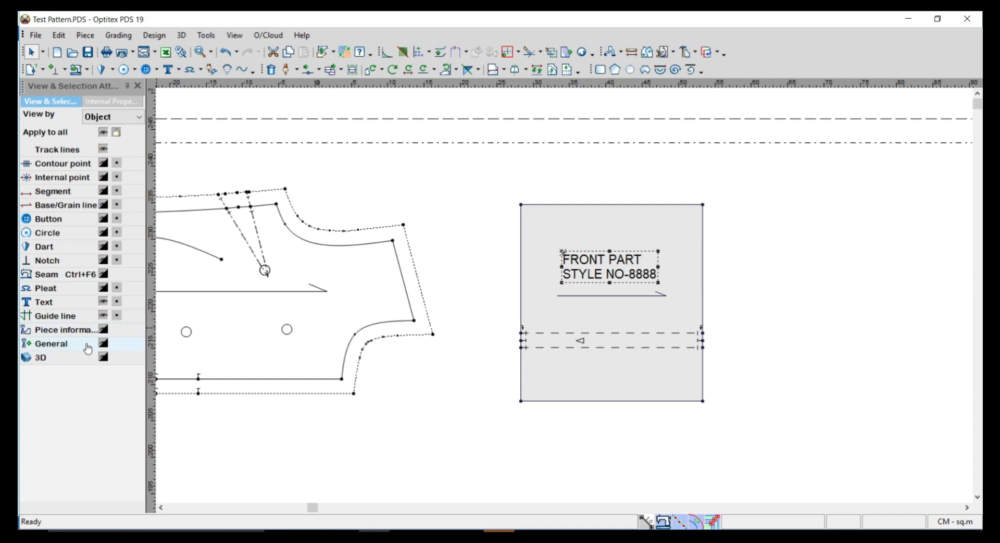
Check the rectangular piece's properties and turn on the name, code, description, quality and quantity in the piece information display.
left_click(57, 334)
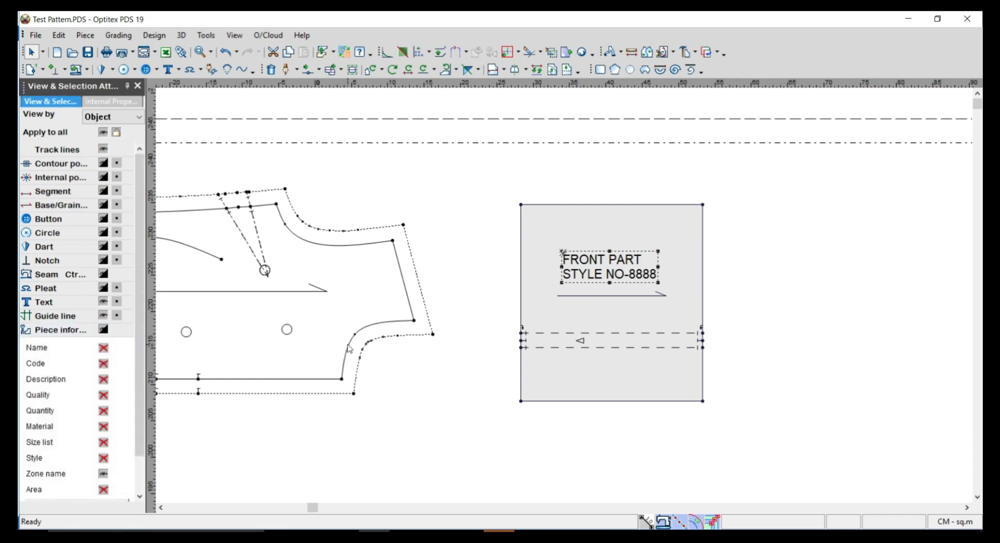
left_click(625, 318)
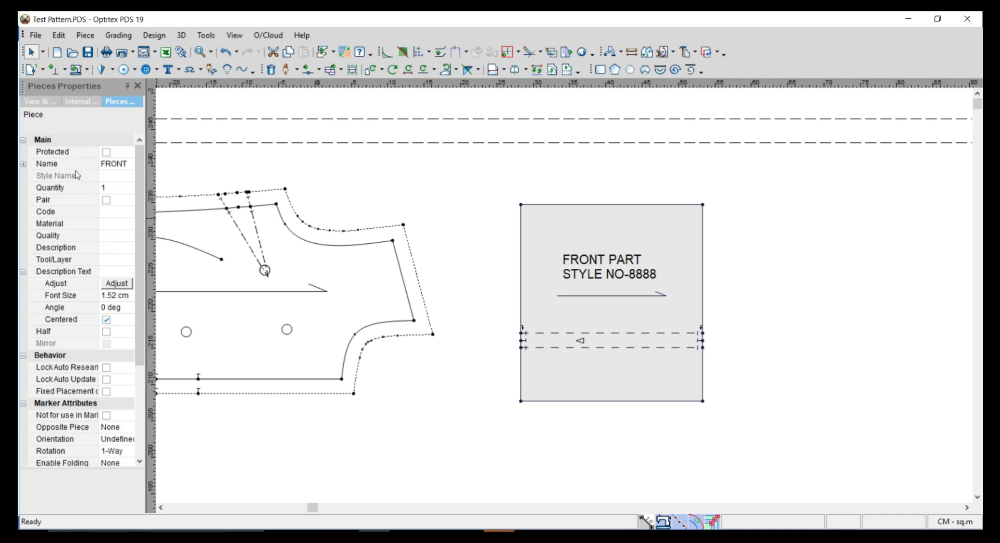
left_click(39, 102)
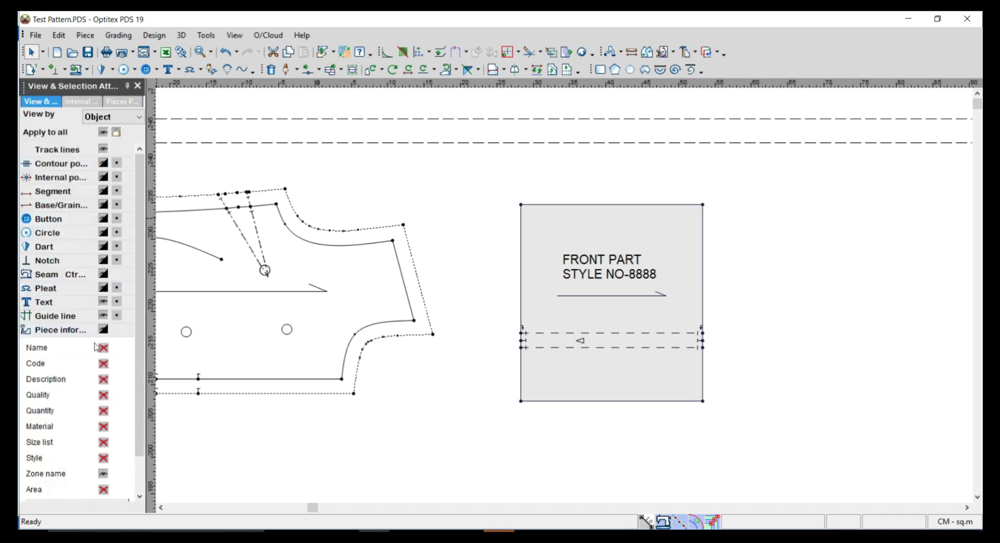
scroll(137, 320, "down", 1)
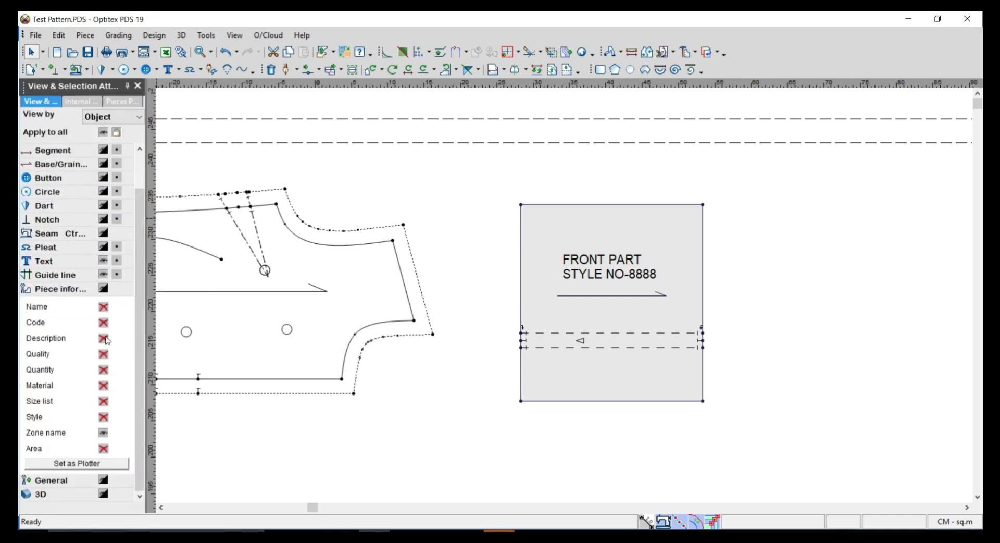
left_click(104, 308)
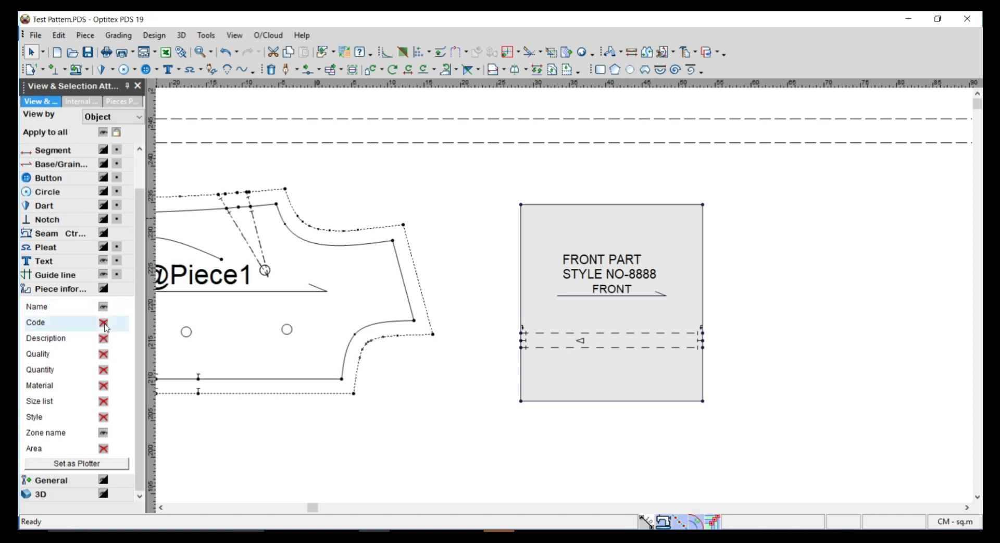
left_click(104, 338)
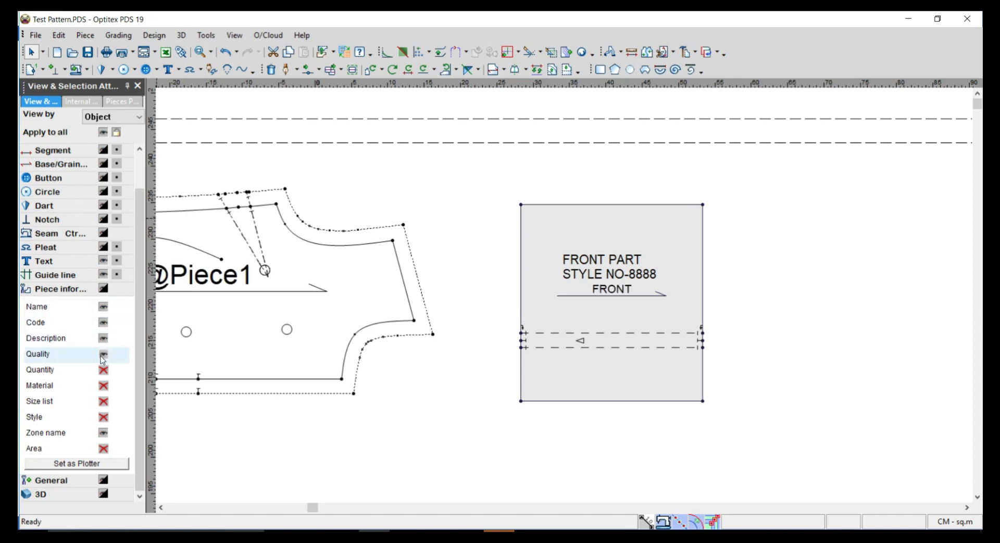
left_click(103, 369)
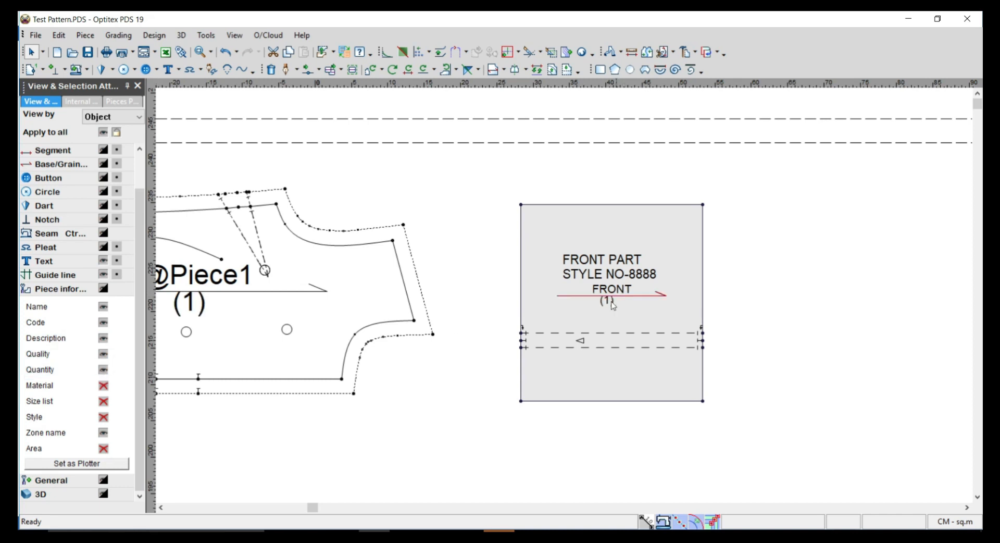
Turn off the quantity, quality, description and code in the piece information display and collapse its options.
left_click(104, 370)
left_click(104, 354)
left_click(104, 339)
left_click(104, 322)
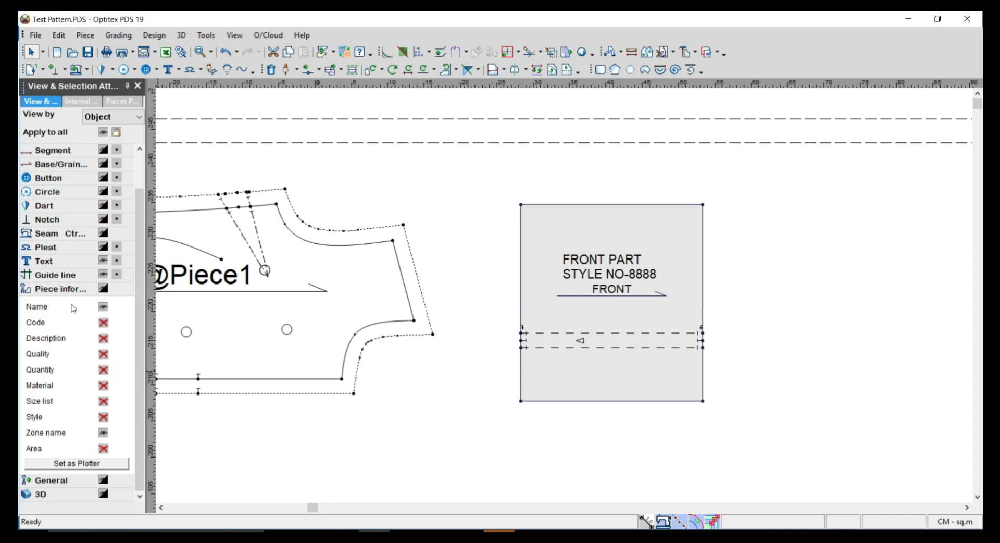
left_click(68, 289)
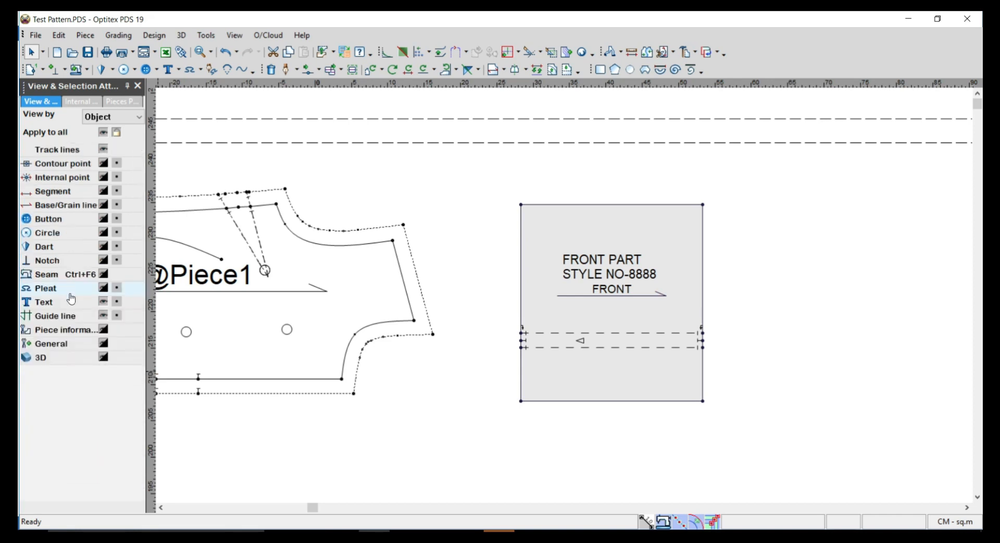
Expand the General display attributes and check the available half-piece commands.
left_click(51, 344)
scroll(144, 365, "down", 6)
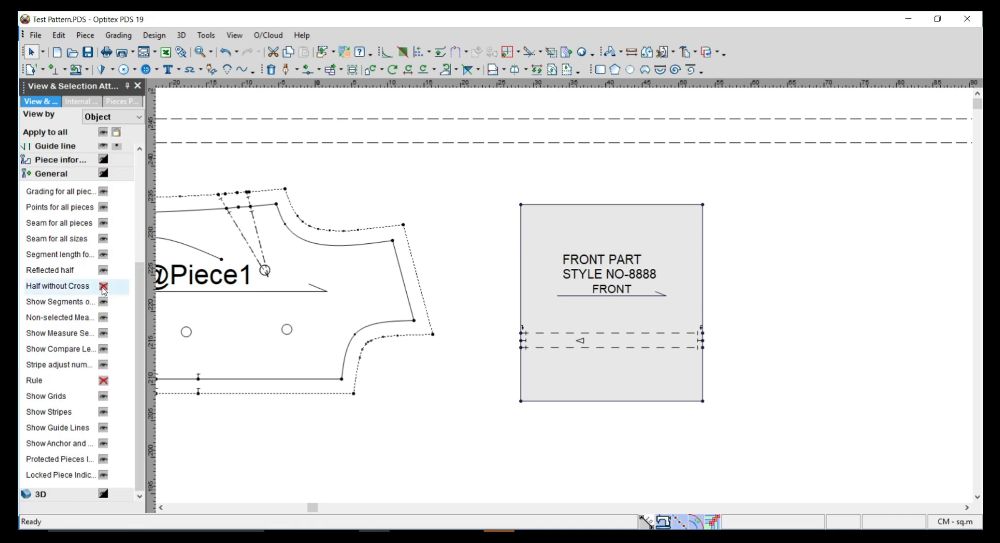
left_click(528, 70)
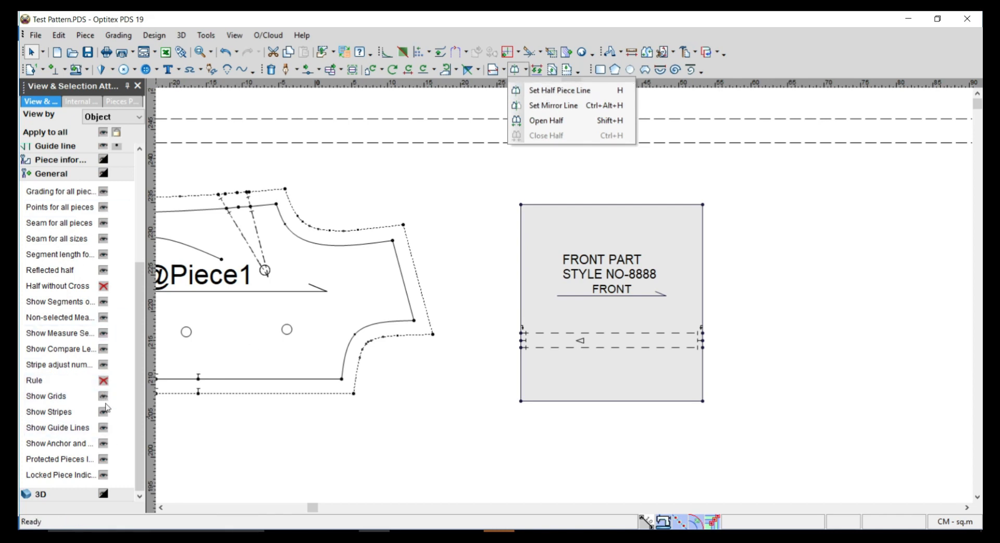
left_click(112, 430)
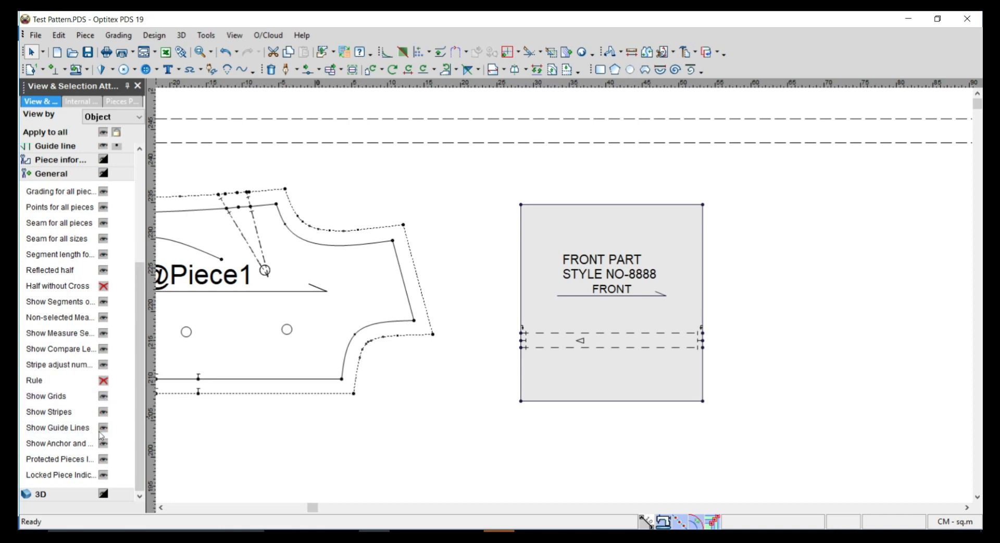
Hide the anchor, protected piece and locked piece indicators in the General attributes, show them again and collapse the group.
left_click(103, 444)
left_click(104, 459)
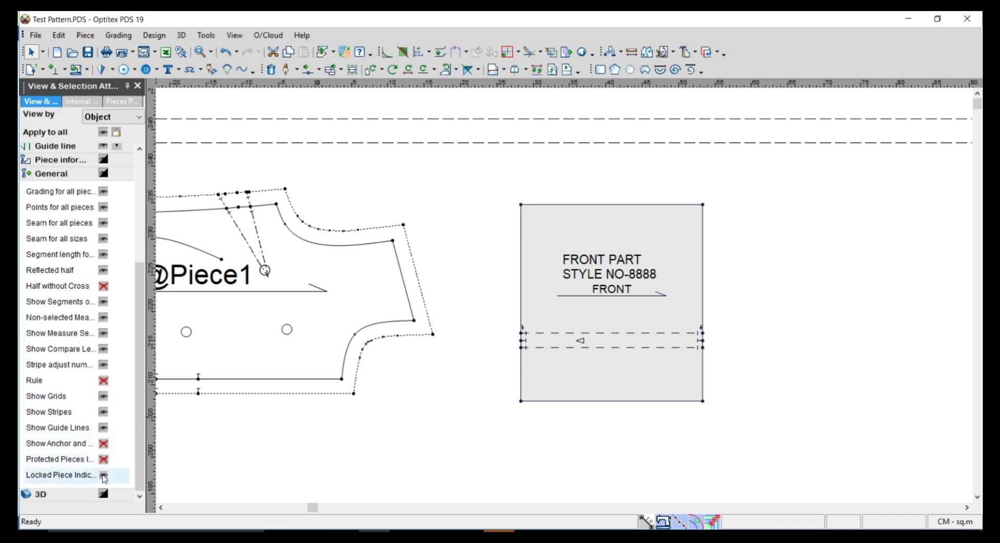
left_click(104, 475)
left_click(104, 459)
left_click(103, 443)
left_click(103, 474)
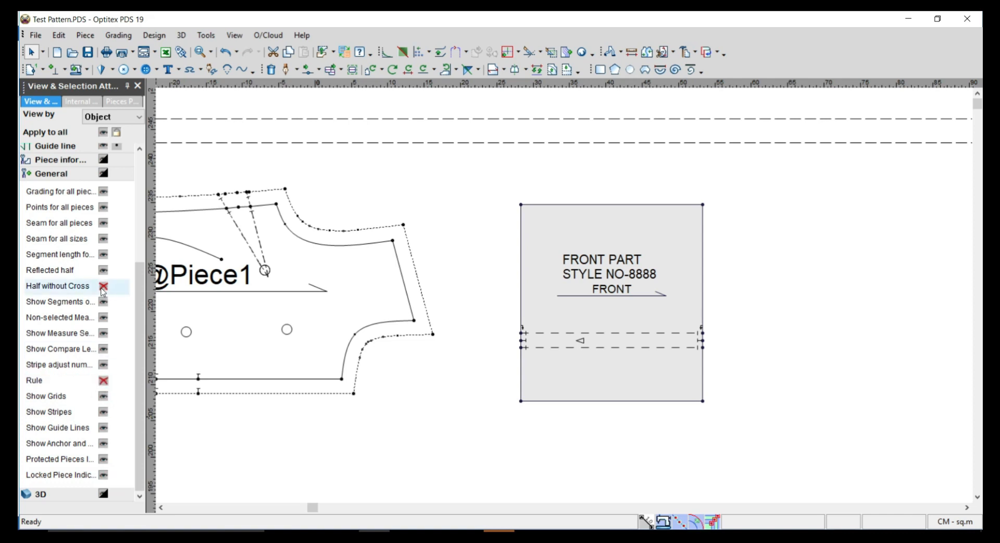
left_click_drag(141, 306, 139, 215)
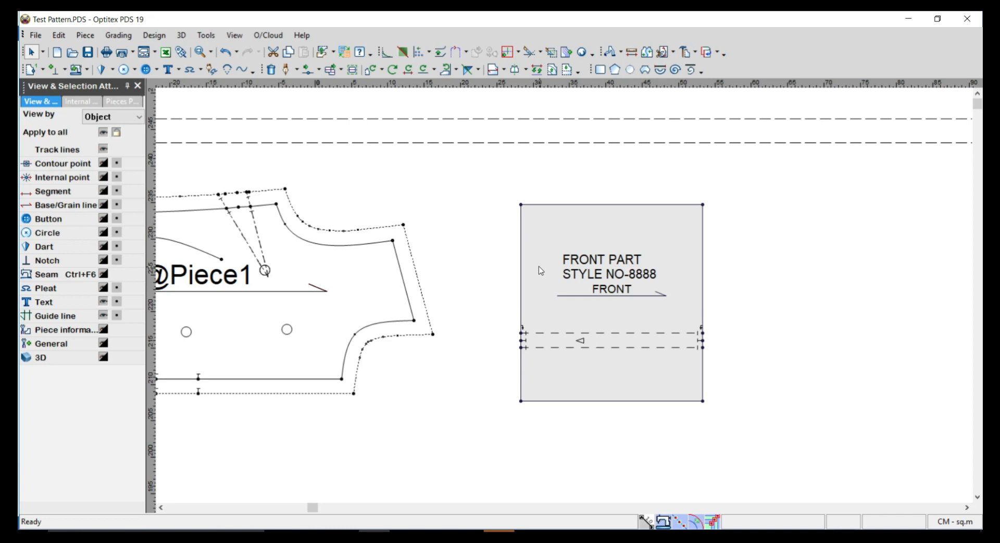
View the attributes by Command to examine the listed display options, and return the view to Object.
left_click(126, 122)
left_click(119, 139)
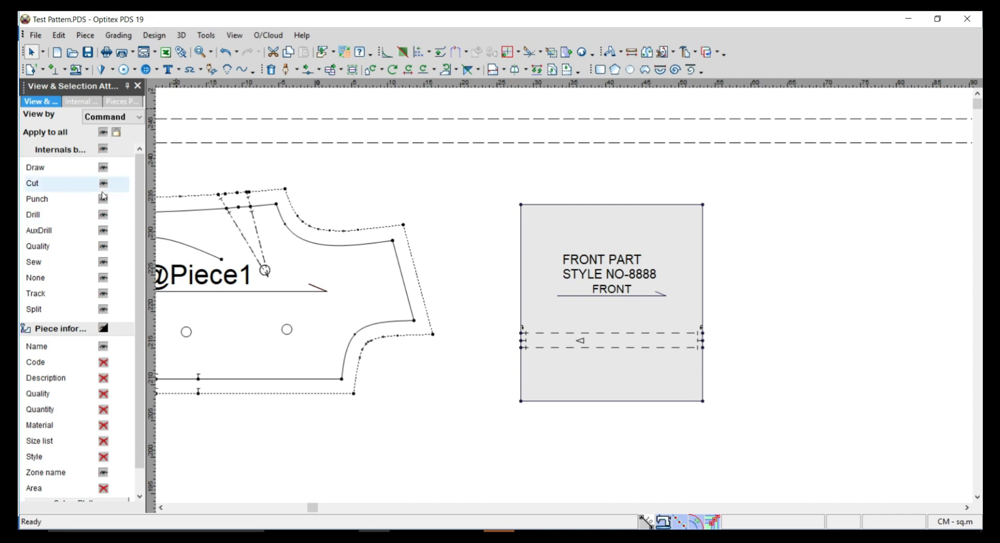
left_click(124, 119)
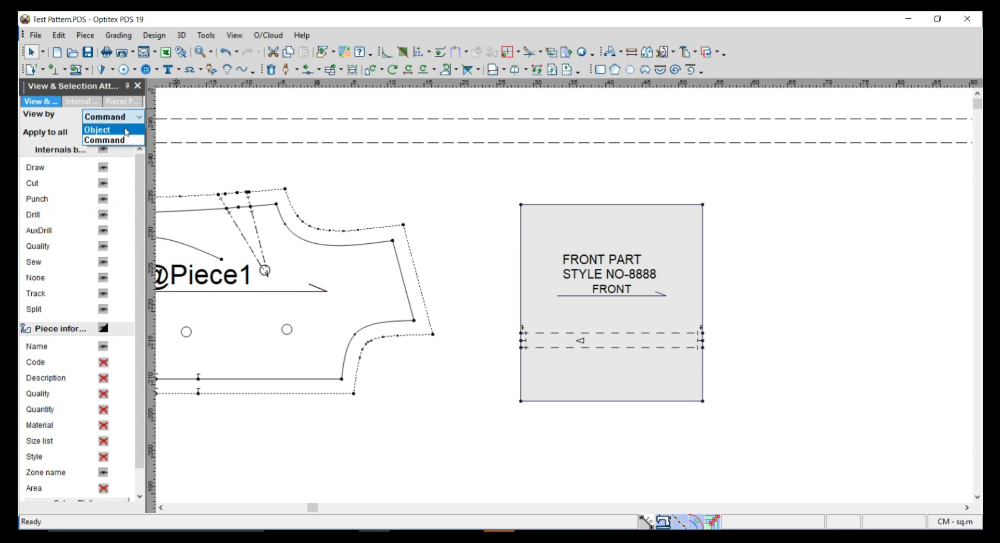
left_click(96, 129)
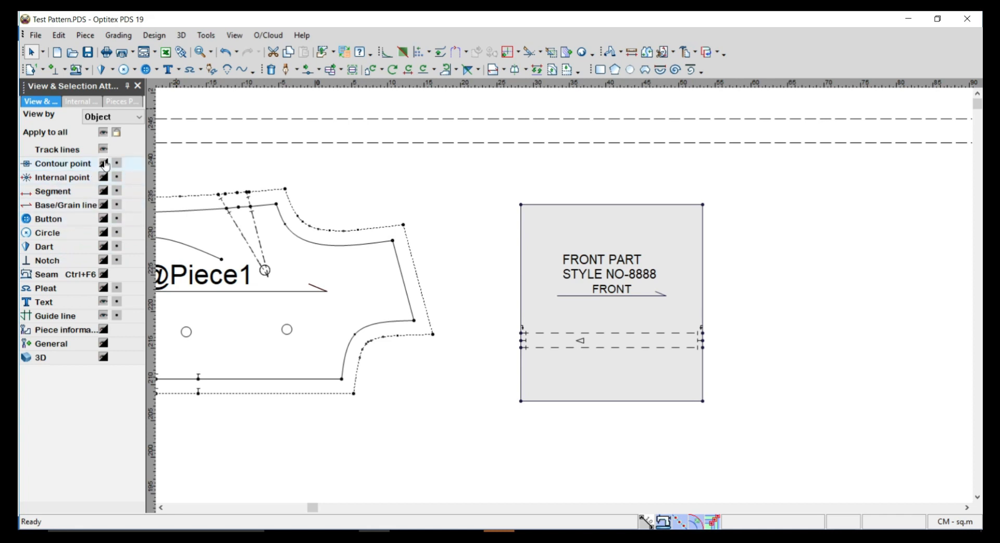
Show all contour point attributes, expand their options and turn off the point name and number.
left_click(105, 164)
left_click(105, 164)
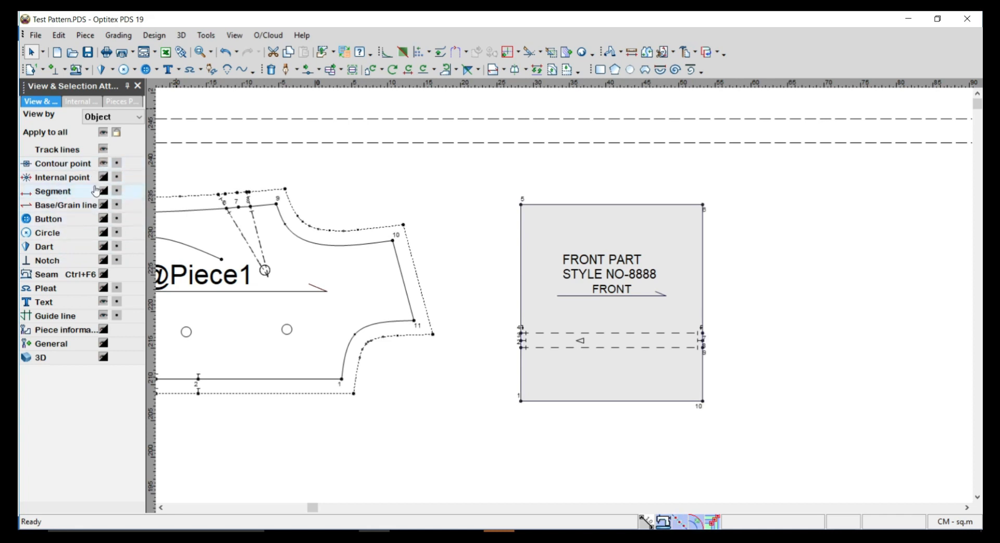
left_click(50, 163)
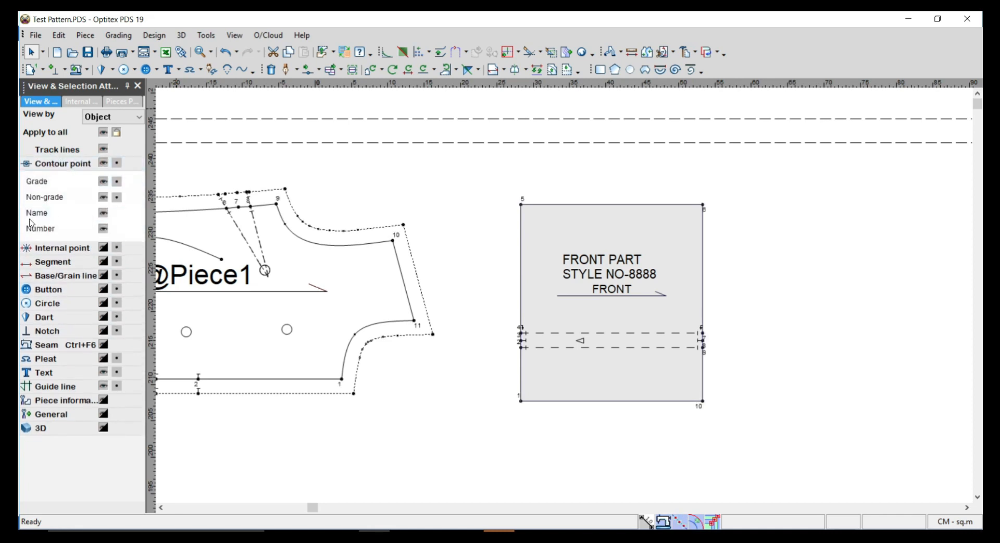
left_click(103, 213)
left_click(103, 228)
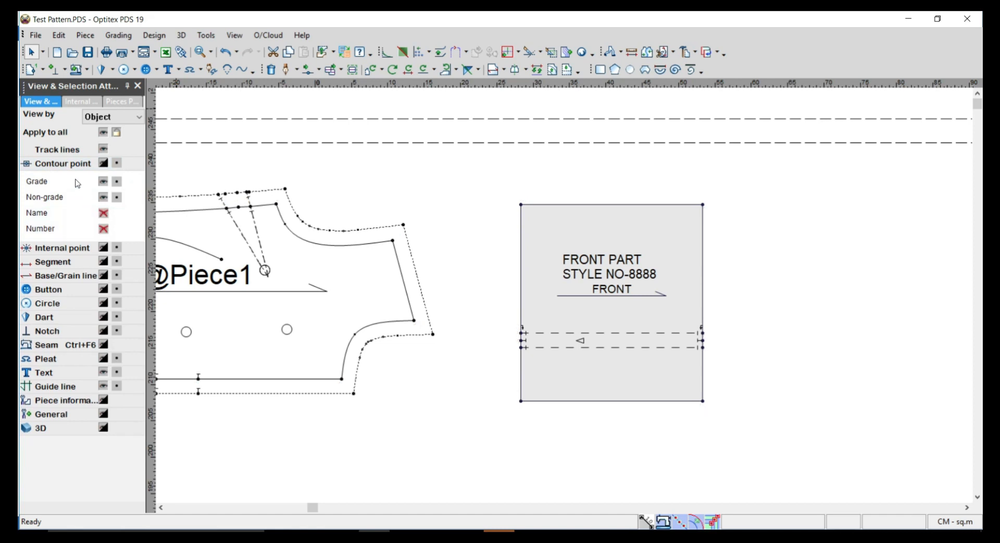
Collapse the contour point options and check the display options available for Button.
left_click(62, 165)
left_click(52, 220)
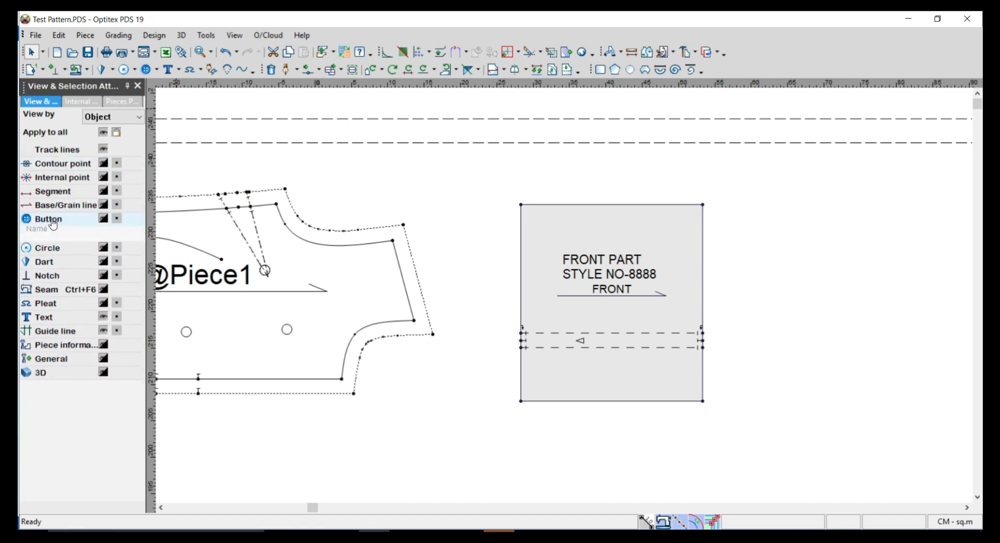
left_click(70, 224)
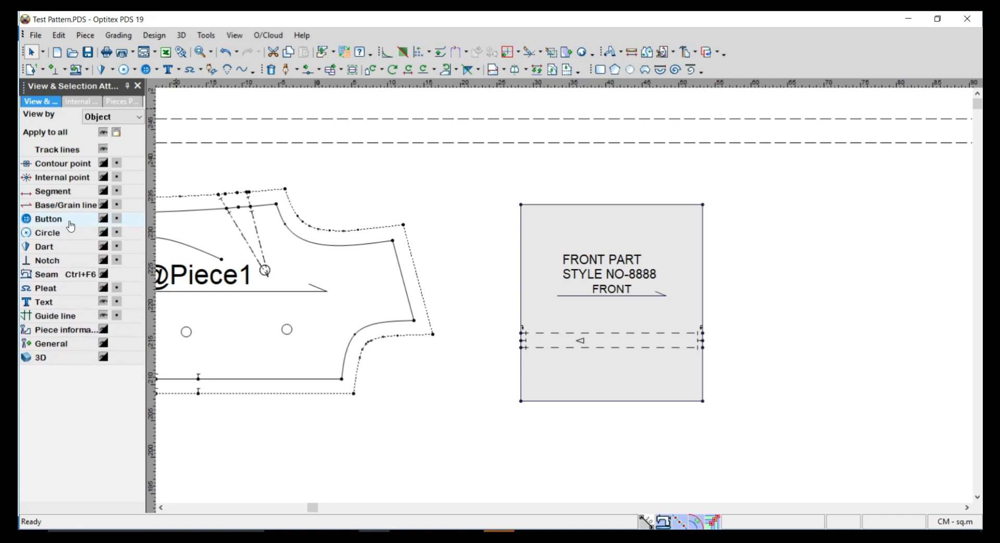